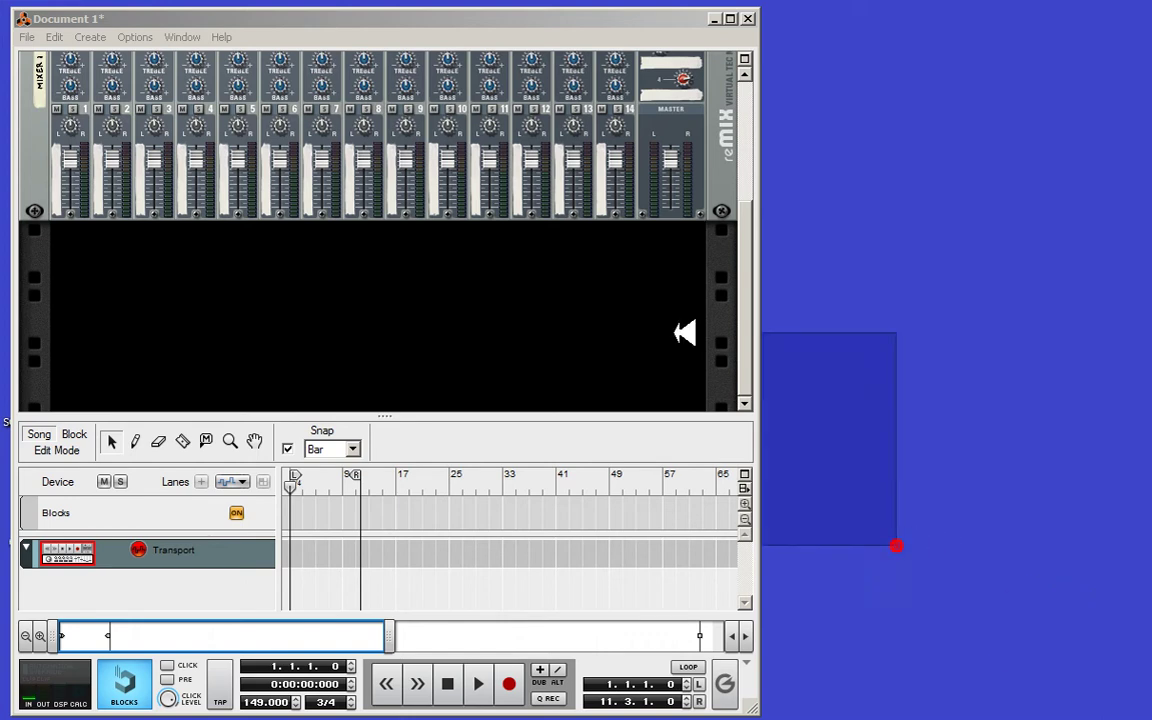
Create a Combinator in the empty rack space and add a Line Mixer 6:2 inside it.
{"action": "left_click", "coordinate": [451, 262]}
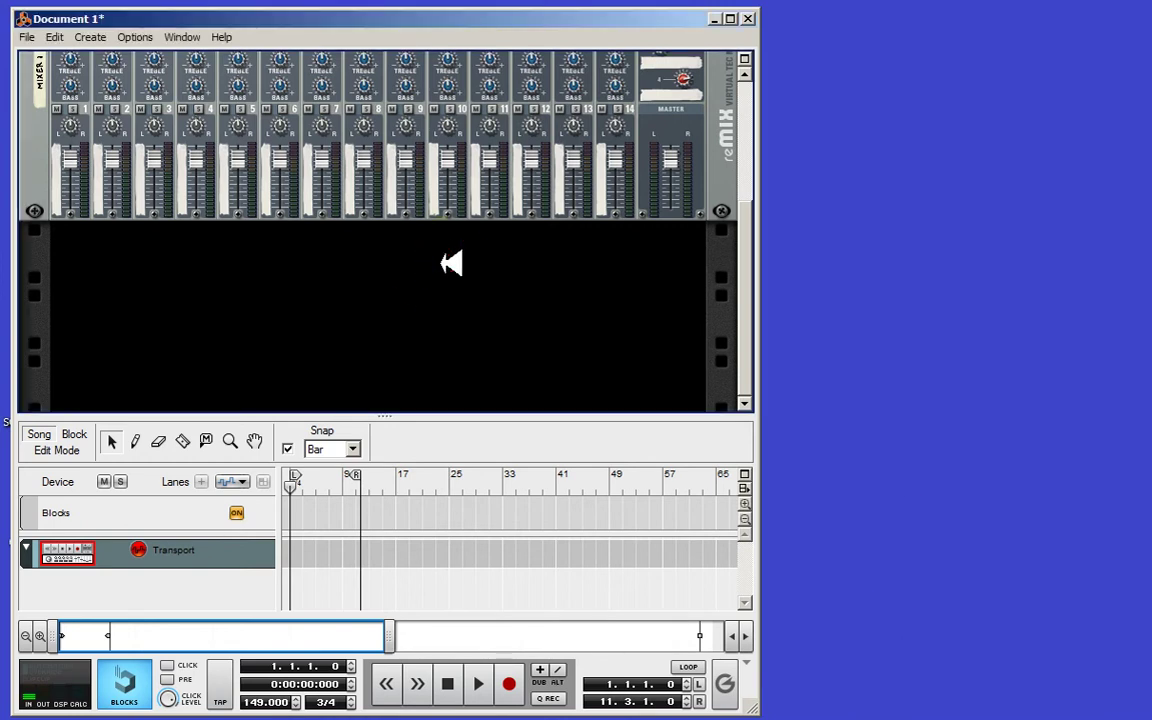
{"action": "right_click", "coordinate": [294, 300]}
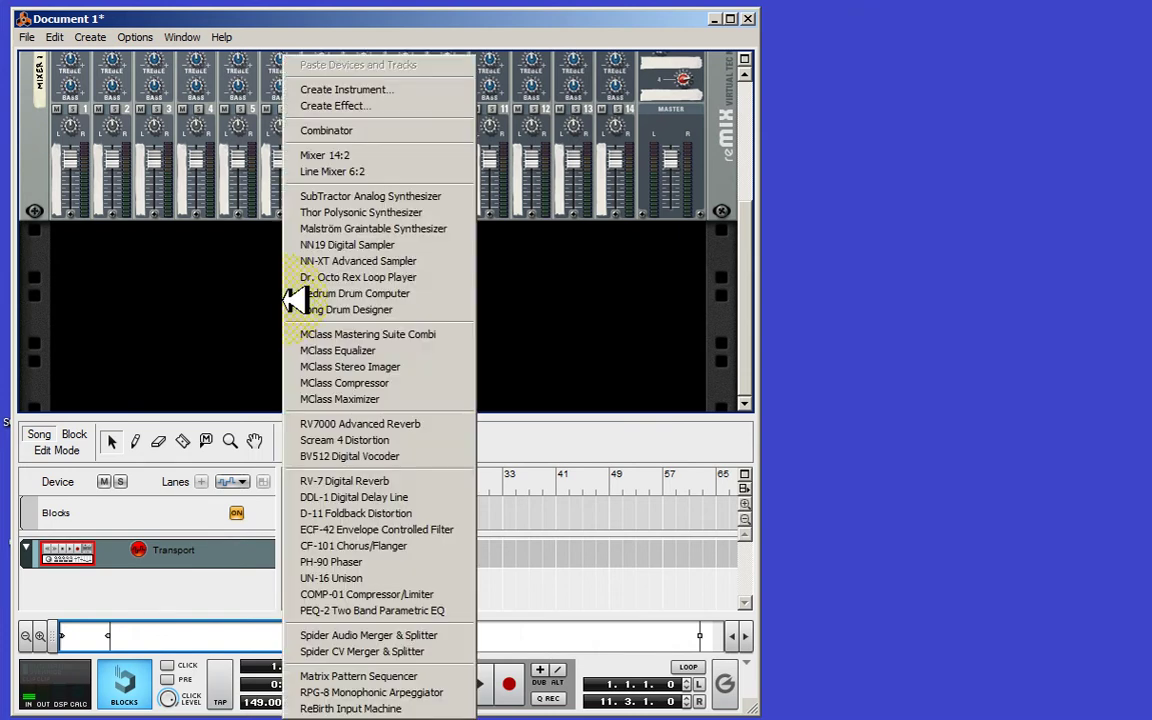
{"action": "left_click", "coordinate": [334, 129]}
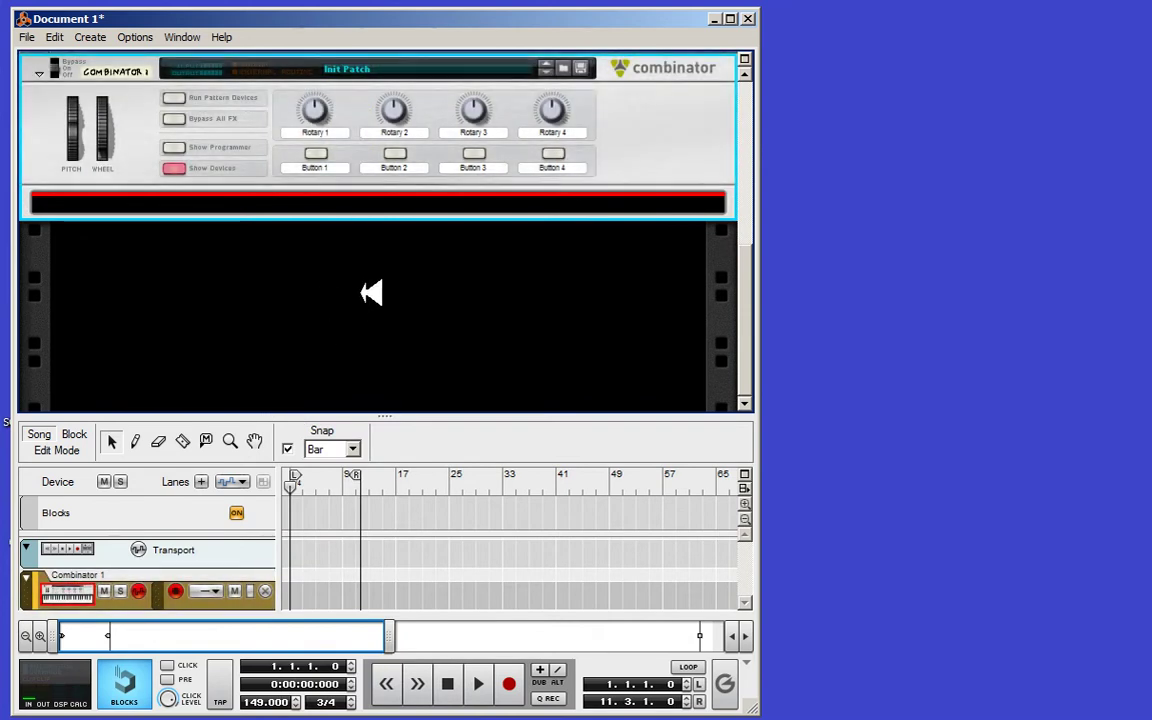
{"action": "left_click", "coordinate": [330, 176]}
{"action": "right_click", "coordinate": [306, 204]}
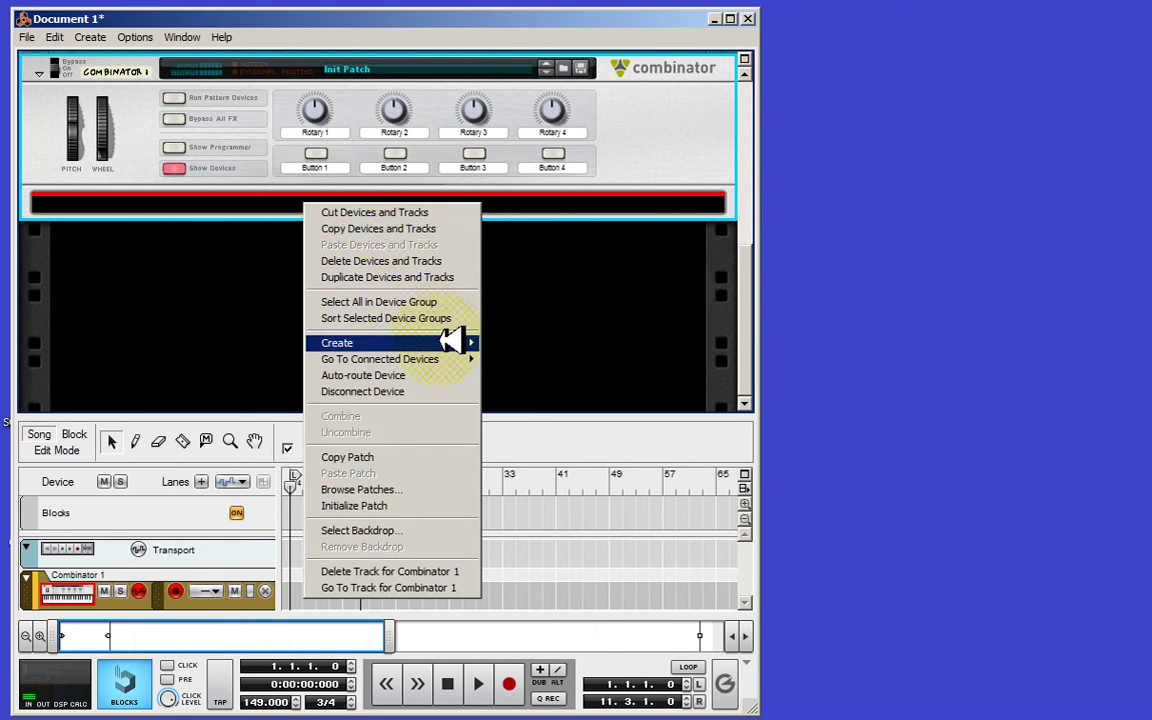
{"action": "mouse_move", "coordinate": [450, 340]}
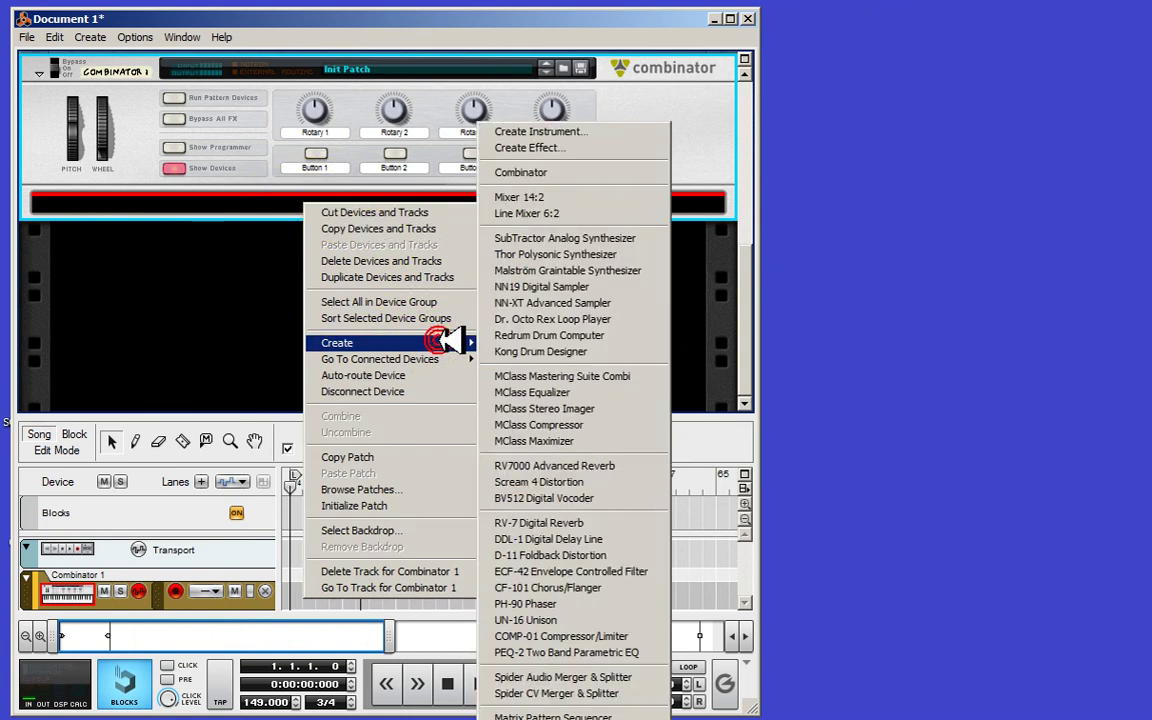
{"action": "left_click", "coordinate": [587, 209]}
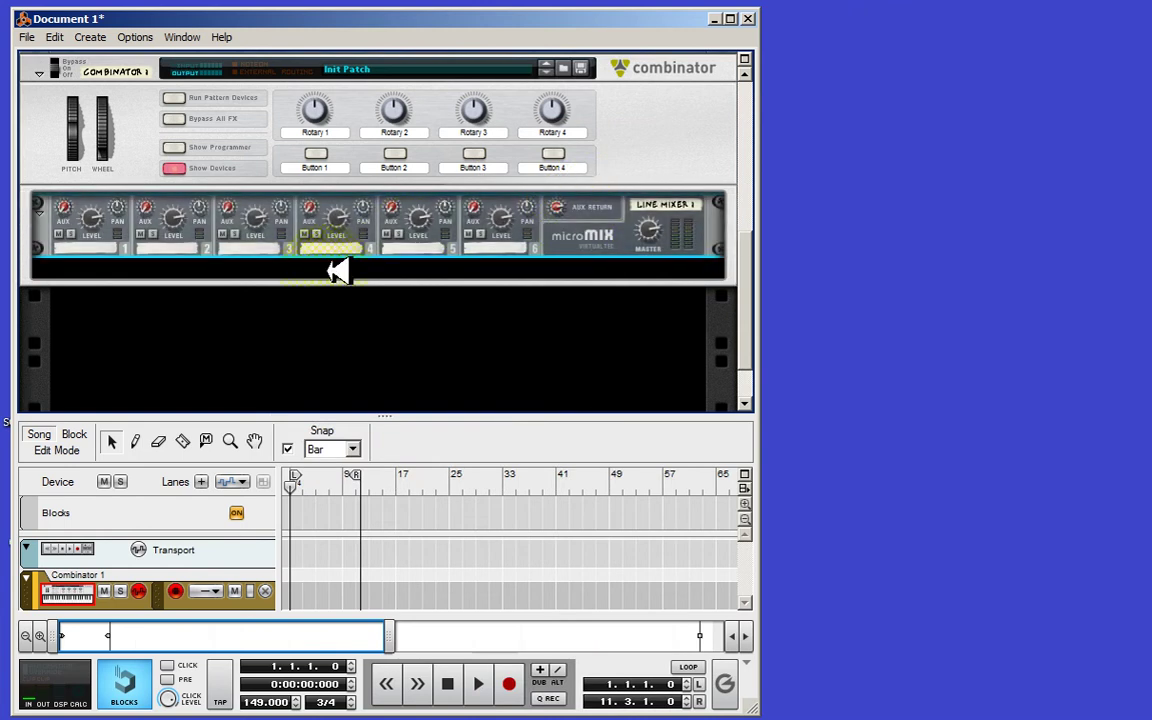
Add an NN-XT Advanced Sampler inside the Combinator and name it piano.
{"action": "right_click", "coordinate": [94, 248]}
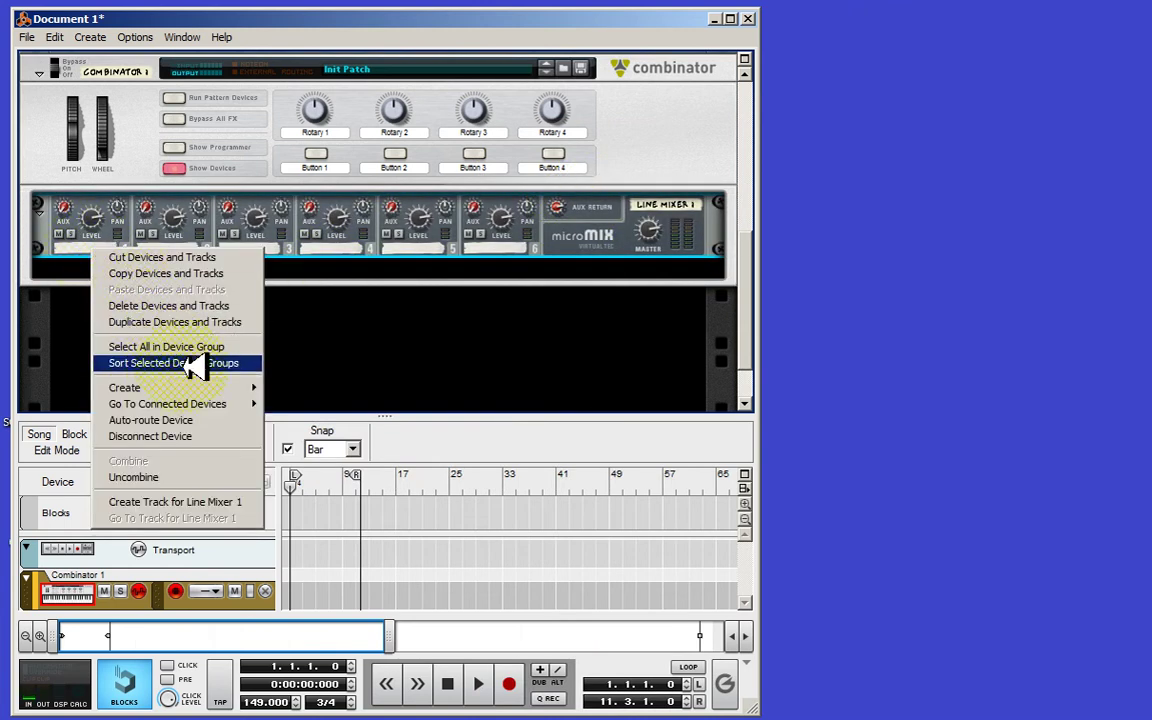
{"action": "mouse_move", "coordinate": [215, 384]}
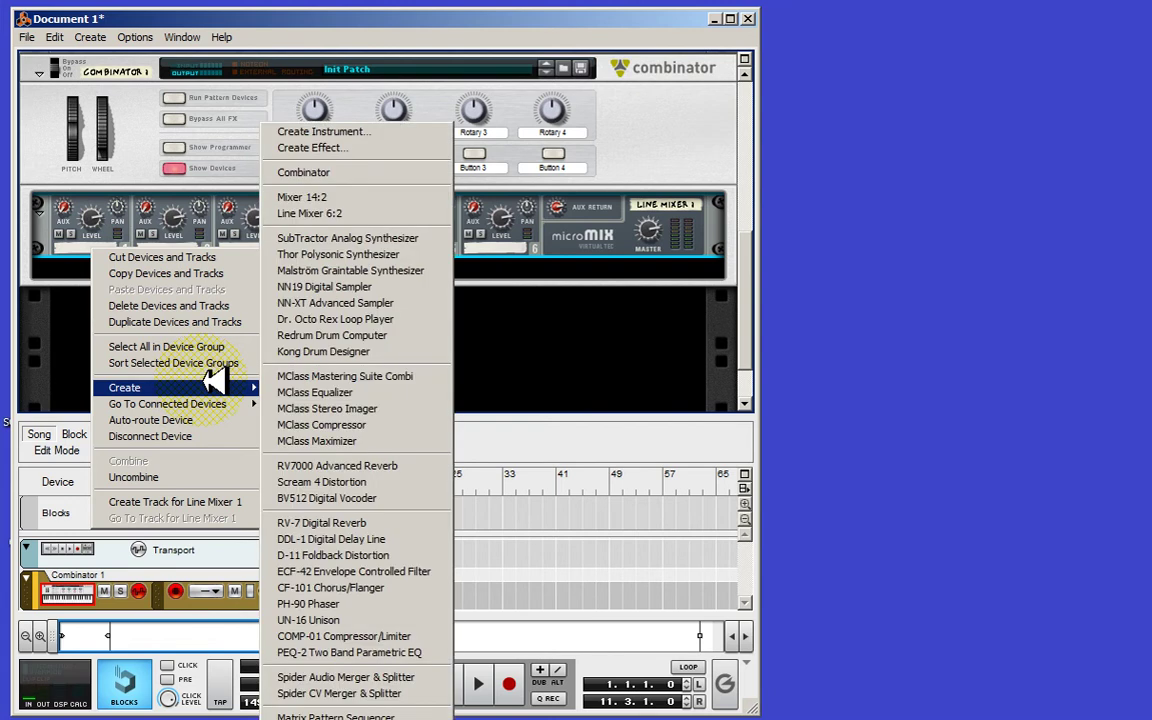
{"action": "left_click", "coordinate": [335, 303]}
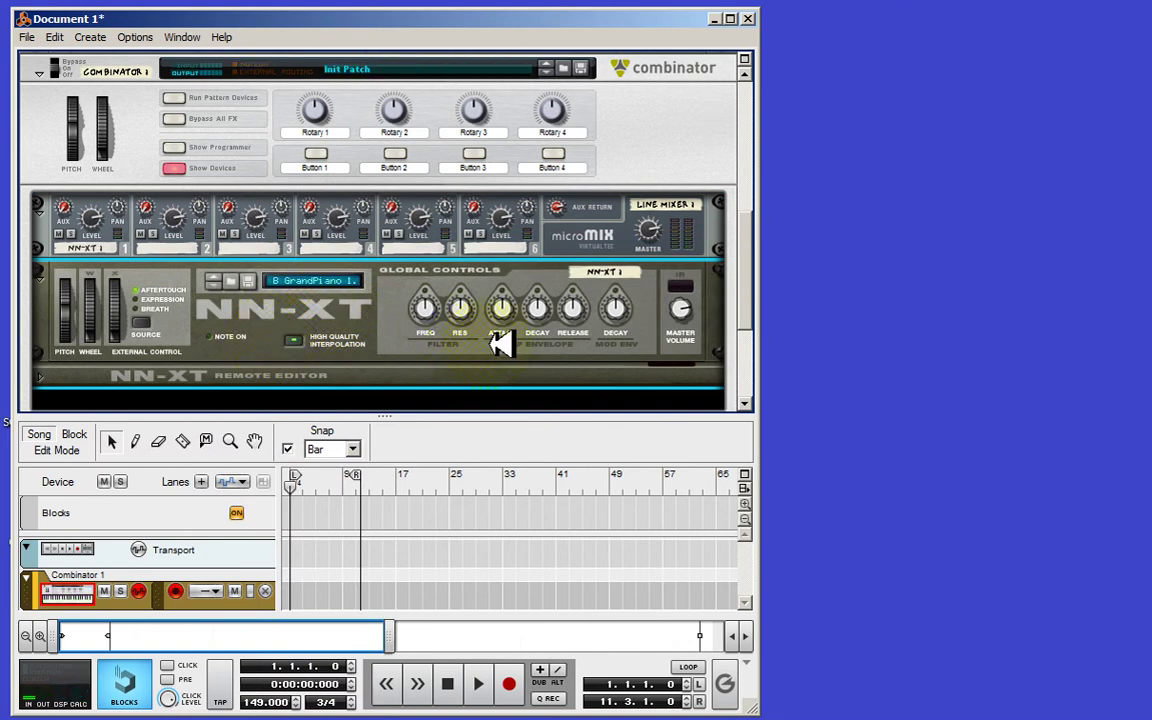
{"action": "double_click", "coordinate": [592, 273]}
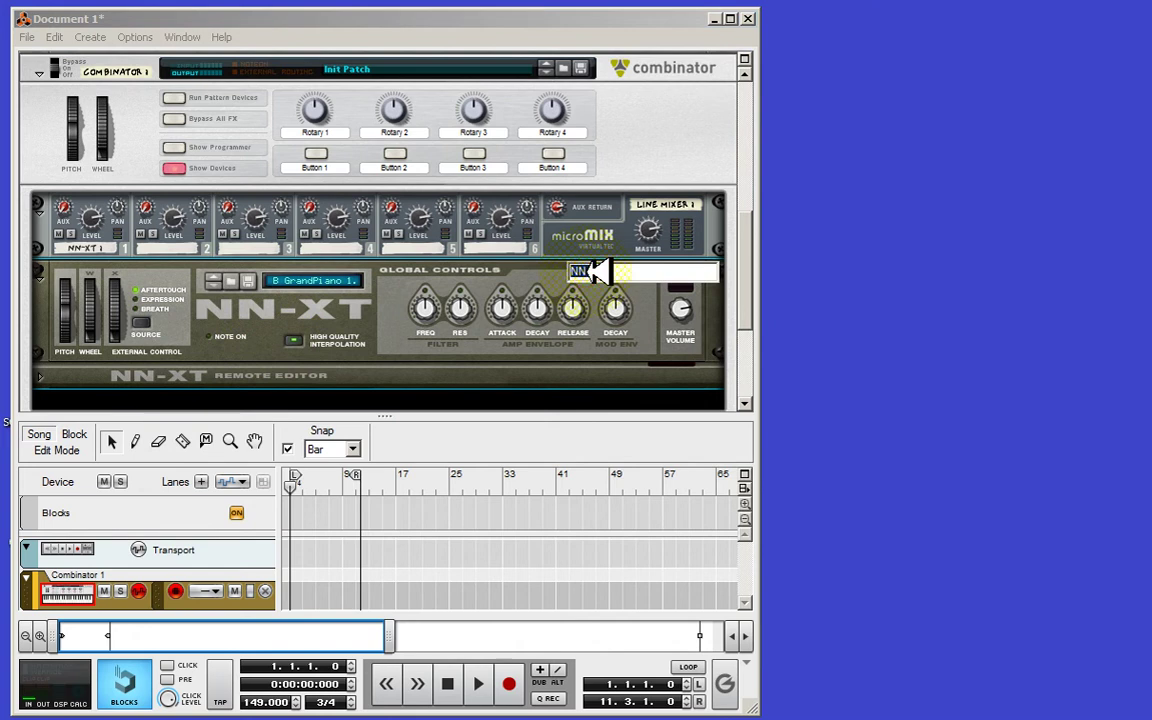
{"action": "type", "text": "piano"}
{"action": "key", "text": "Return"}
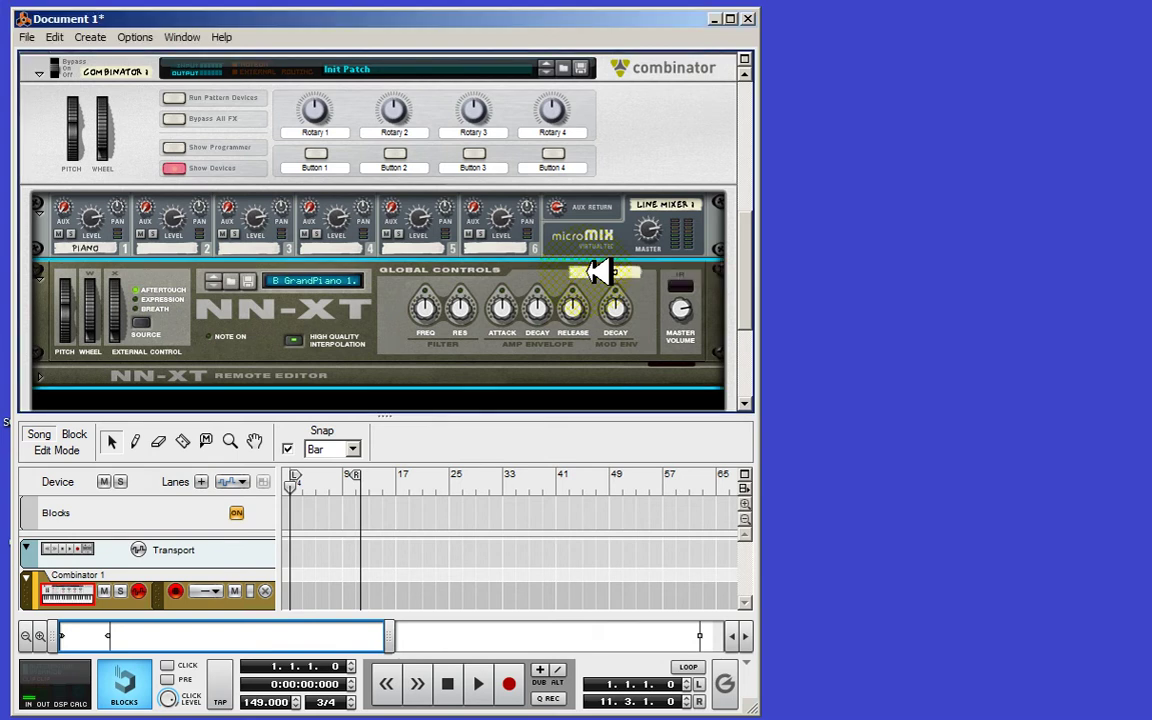
Add an NN19 Digital Sampler inside the Combinator and load the BIGSTRINGS.smp patch into it.
{"action": "right_click", "coordinate": [175, 249]}
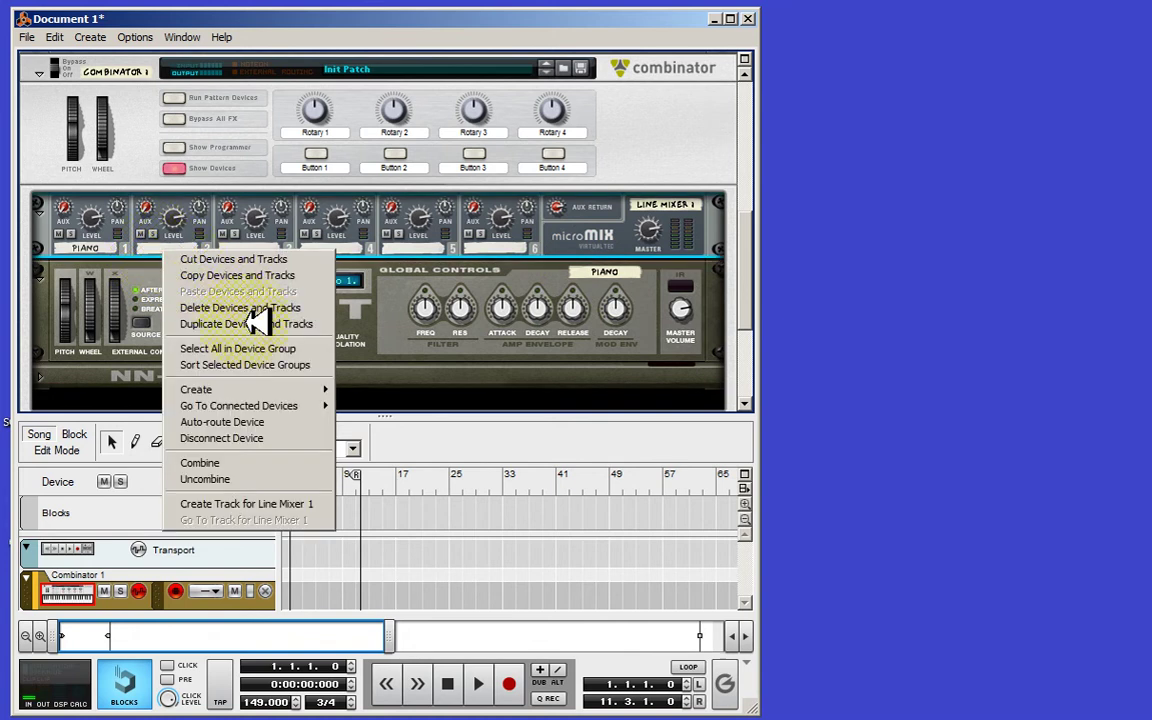
{"action": "mouse_move", "coordinate": [330, 393]}
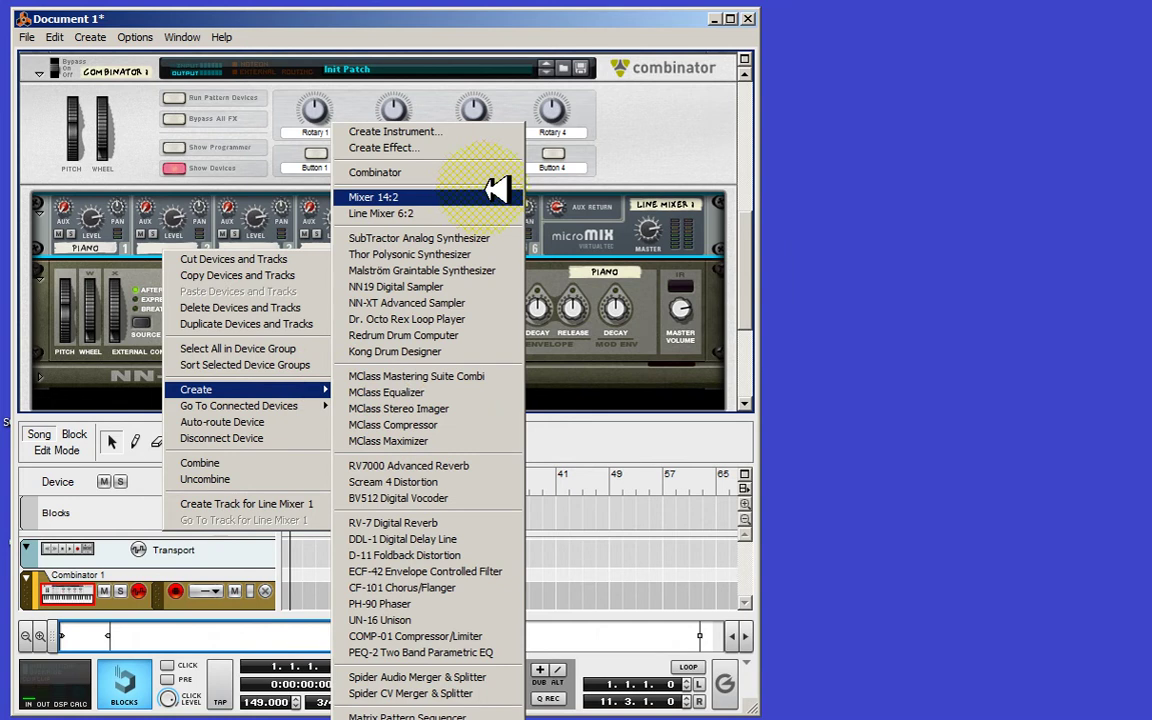
{"action": "left_click", "coordinate": [462, 288]}
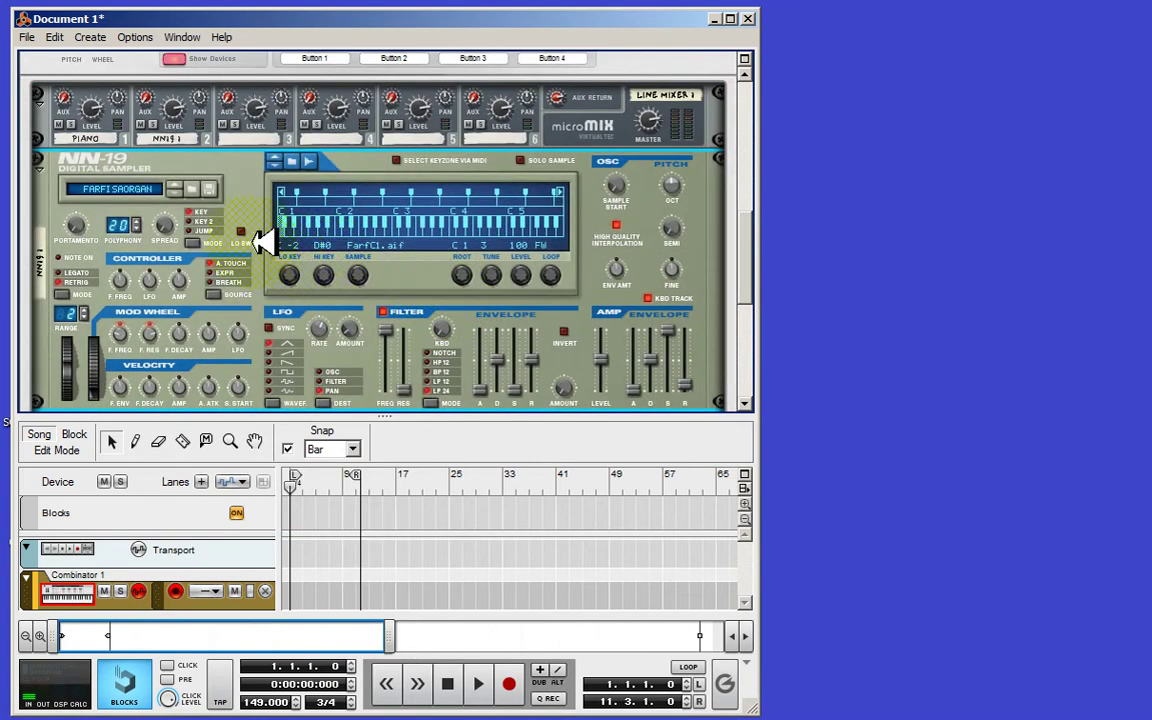
{"action": "left_click", "coordinate": [198, 190]}
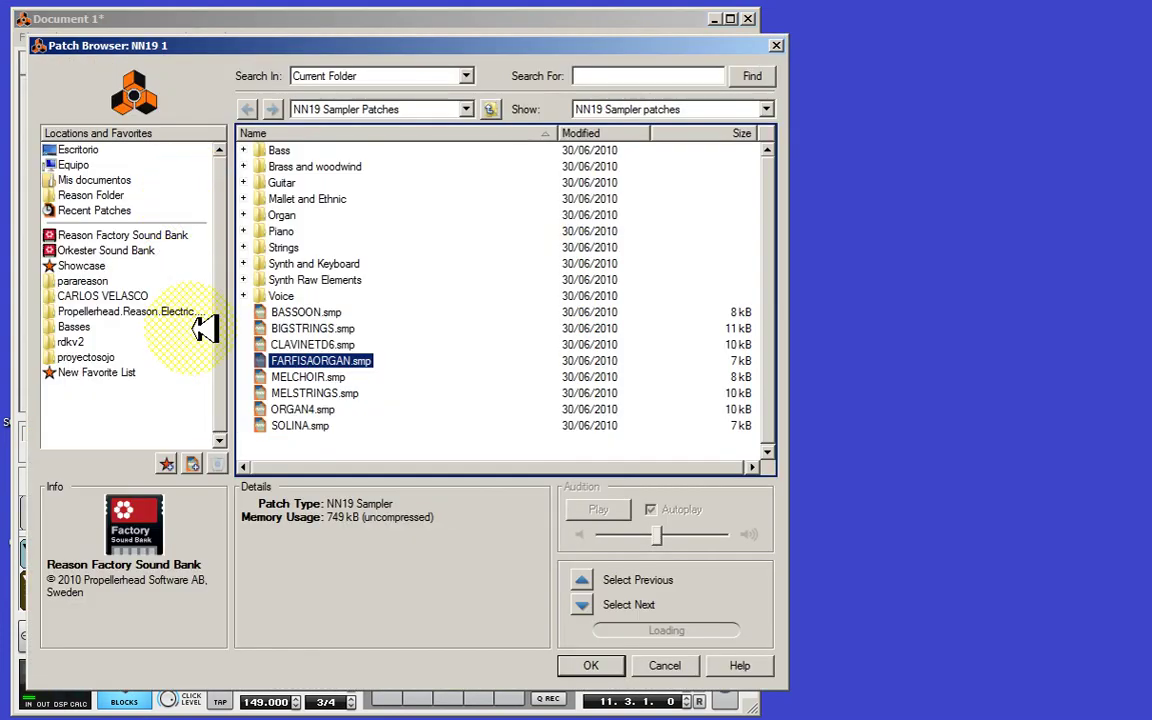
{"action": "left_click", "coordinate": [320, 312]}
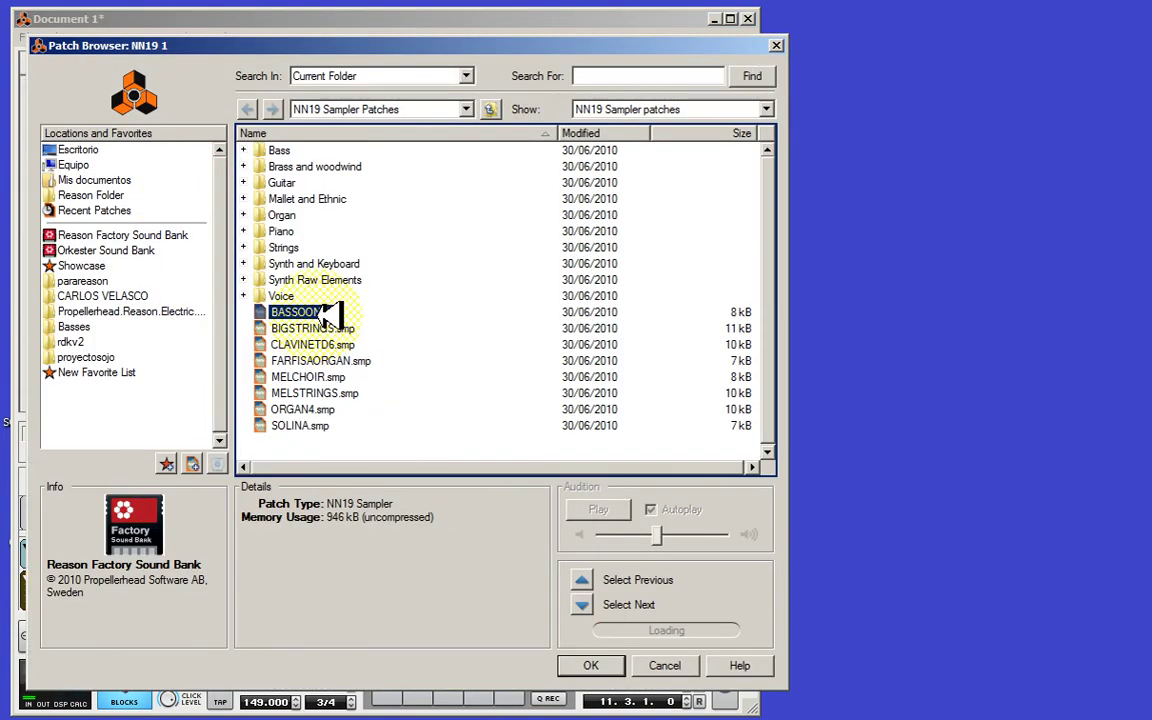
{"action": "double_click", "coordinate": [318, 327]}
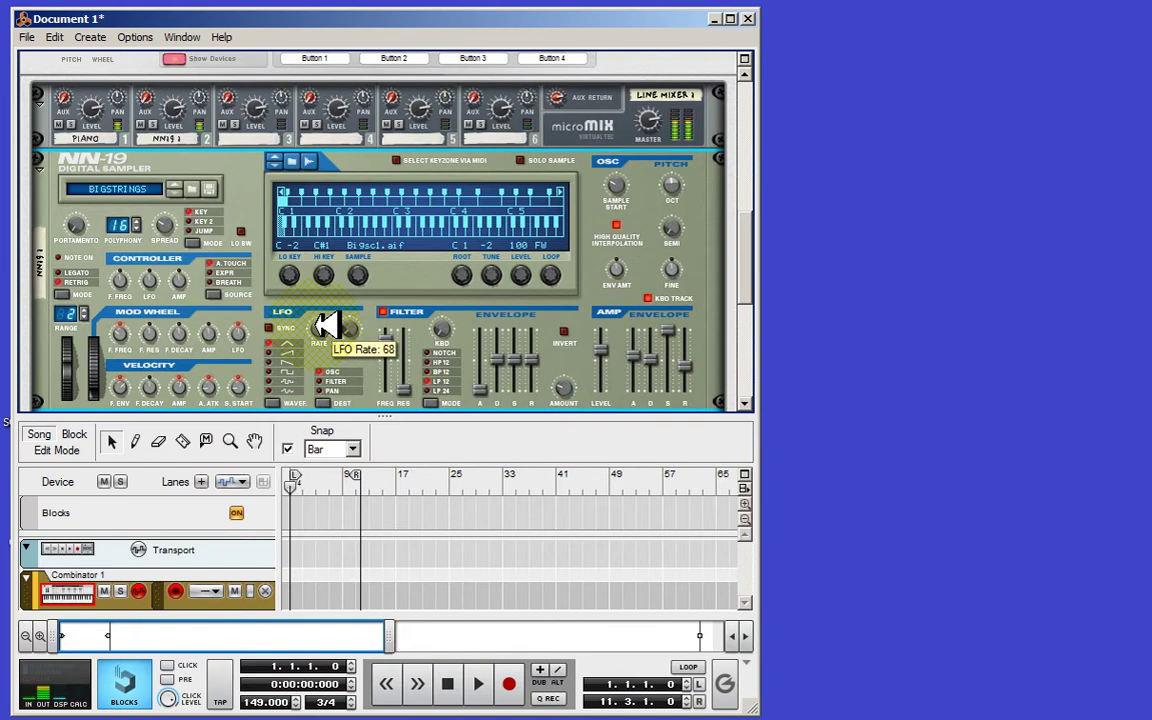
Rename the NN19 sampler as Strings.
{"action": "left_click", "coordinate": [42, 245]}
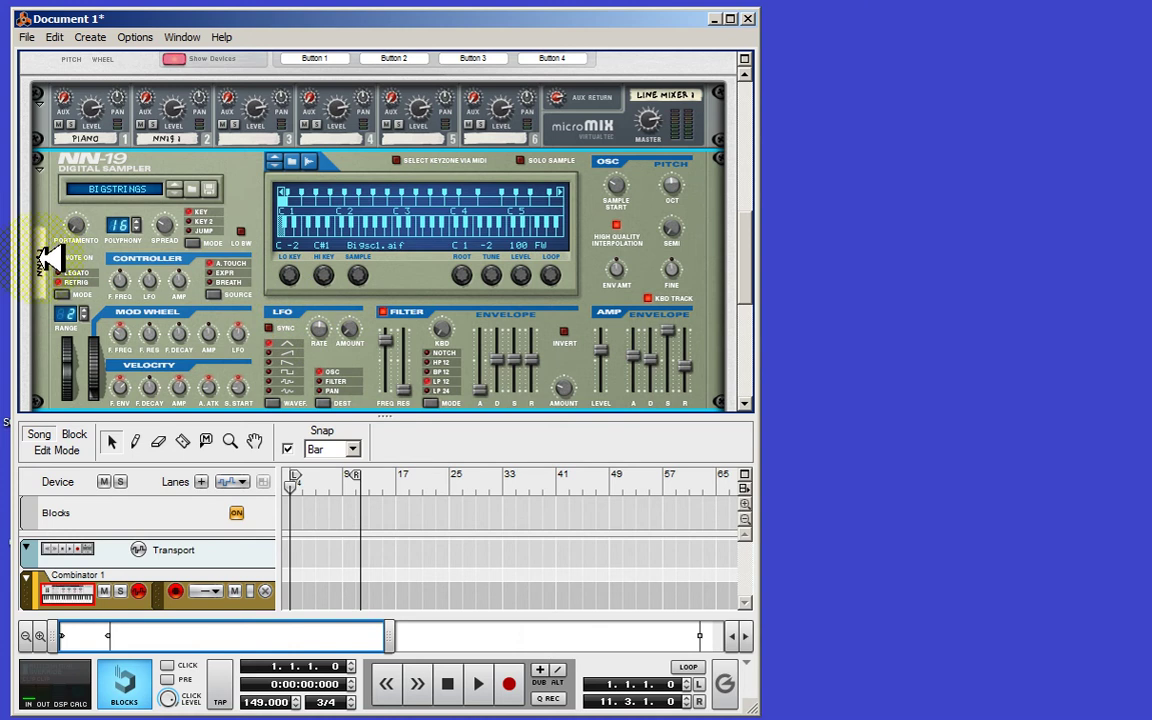
{"action": "right_click", "coordinate": [46, 256]}
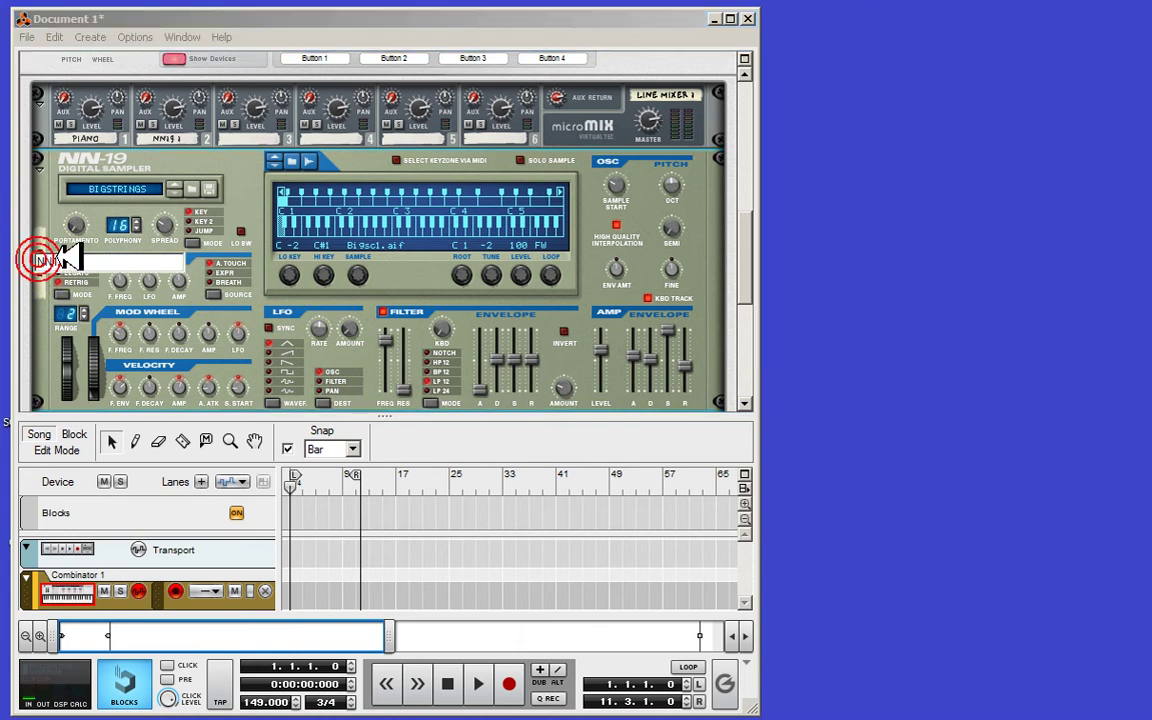
{"action": "left_click_drag", "start_coordinate": [85, 260], "coordinate": [30, 257]}
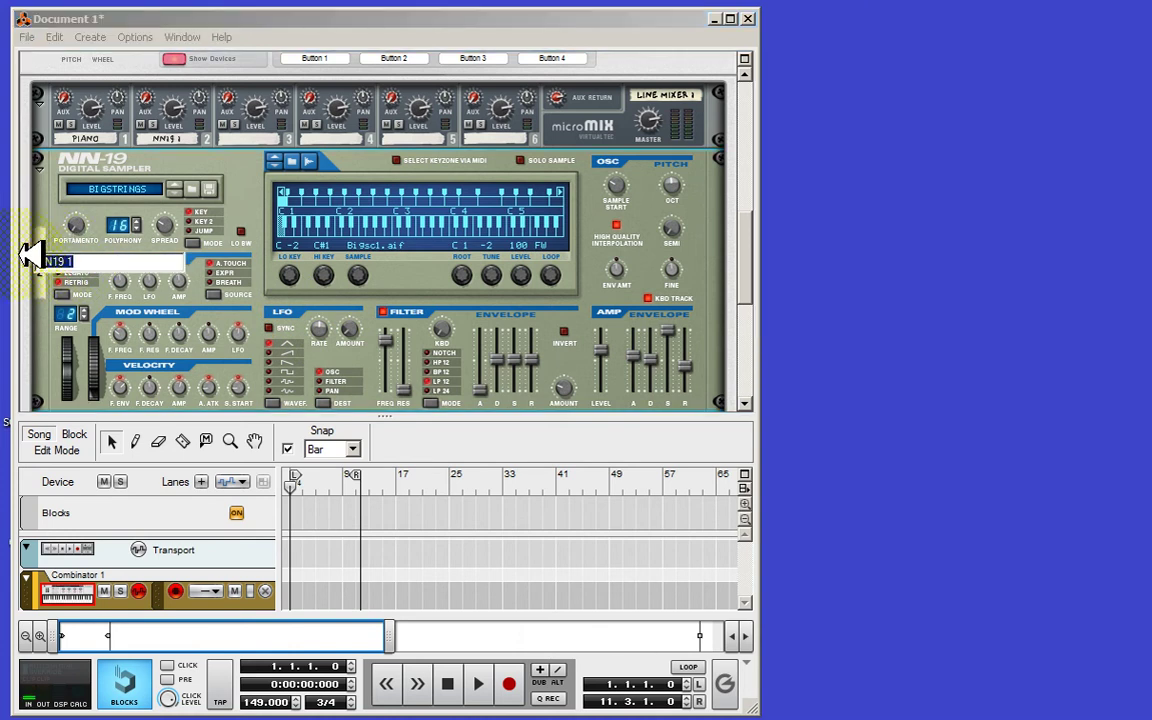
{"action": "key", "text": "BackSpace"}
{"action": "type", "text": "Strings"}
{"action": "key", "text": "Return"}
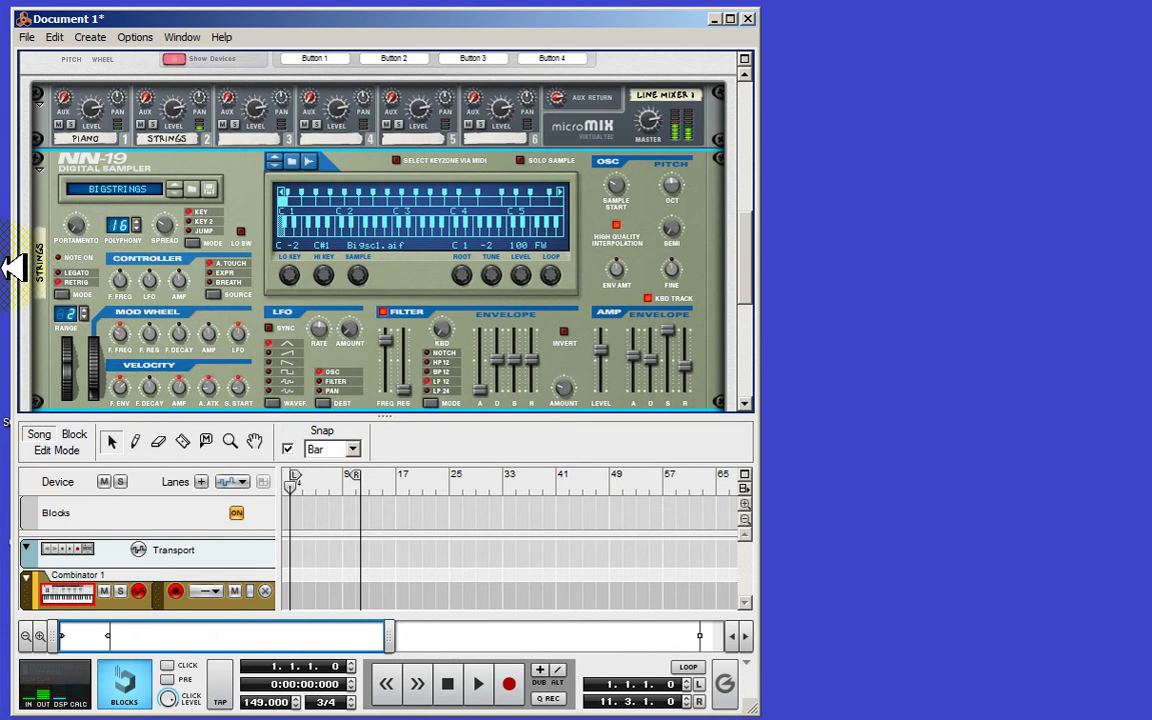
Lower the level of the Strings channel on the line mixer.
{"action": "right_click", "coordinate": [180, 110]}
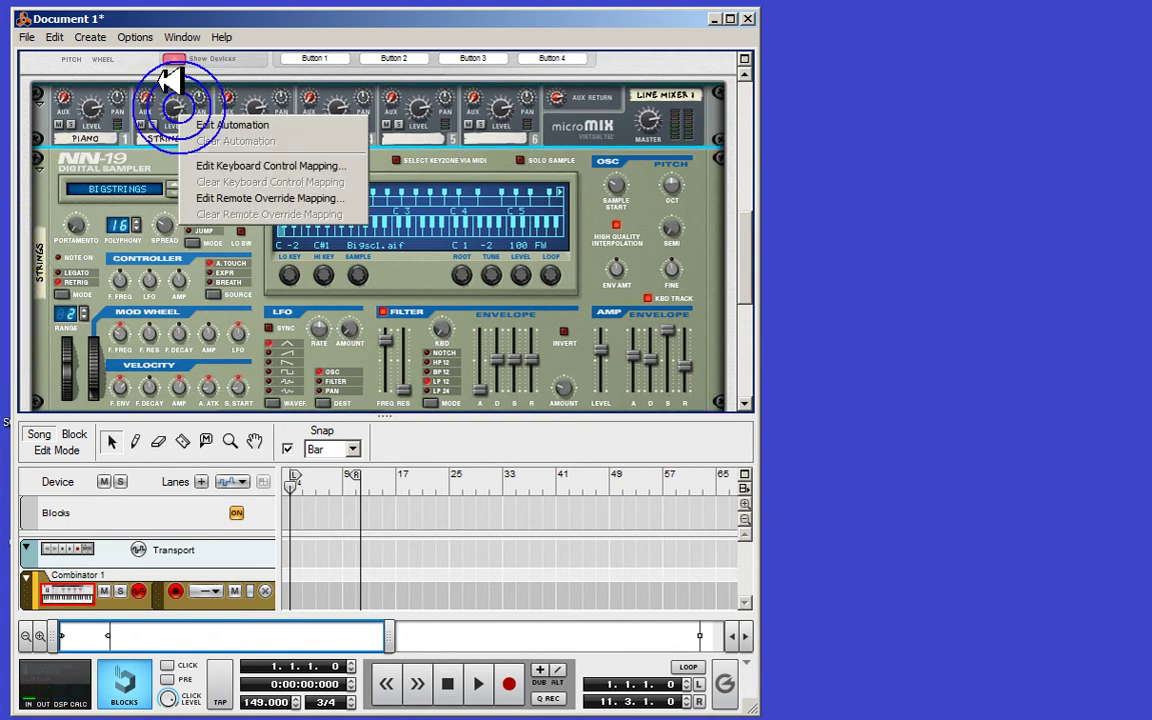
{"action": "left_click", "coordinate": [172, 108]}
{"action": "left_click_drag", "start_coordinate": [175, 113], "coordinate": [185, 135]}
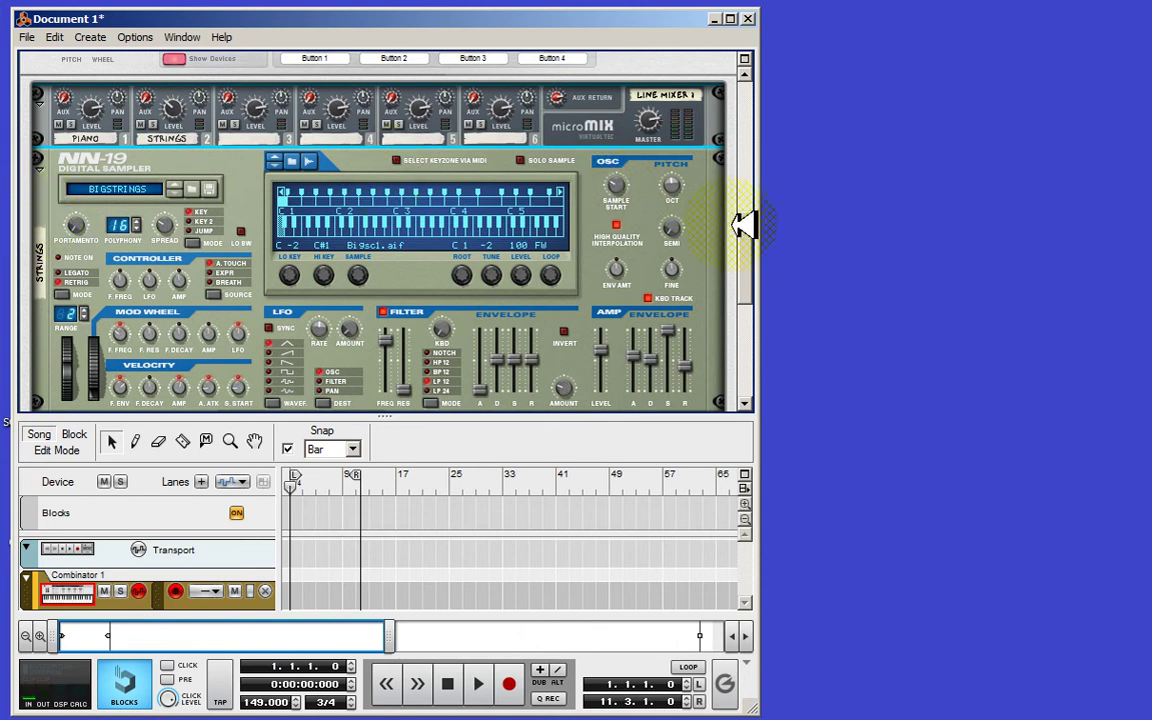
Load the TROOMPETBRILLANT patch from the TROMPETABRLLN folder into the NN-XT sampler.
{"action": "left_click_drag", "start_coordinate": [750, 230], "coordinate": [751, 305]}
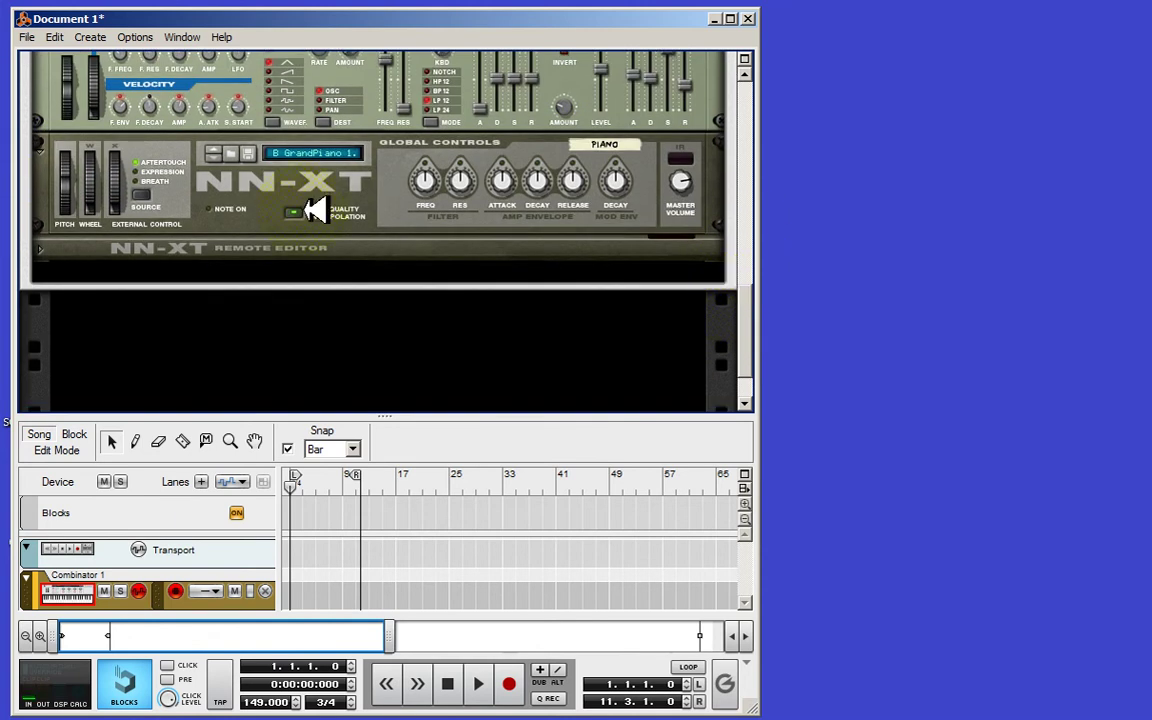
{"action": "left_click", "coordinate": [228, 153]}
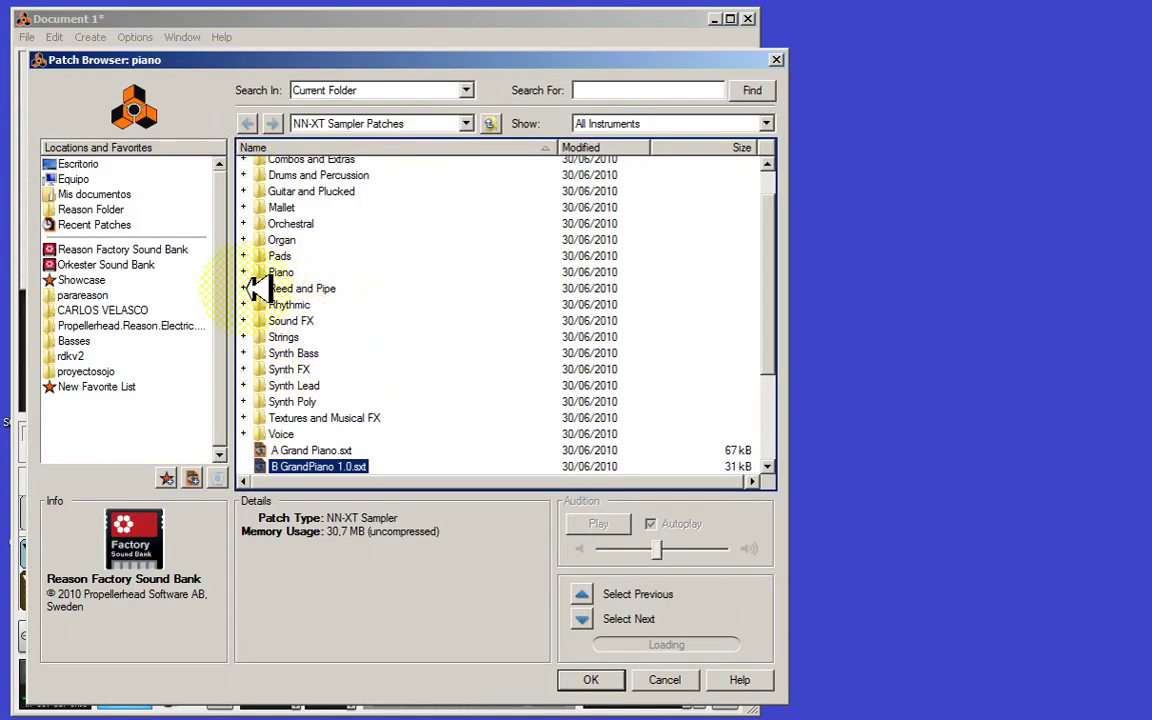
{"action": "left_click", "coordinate": [108, 309]}
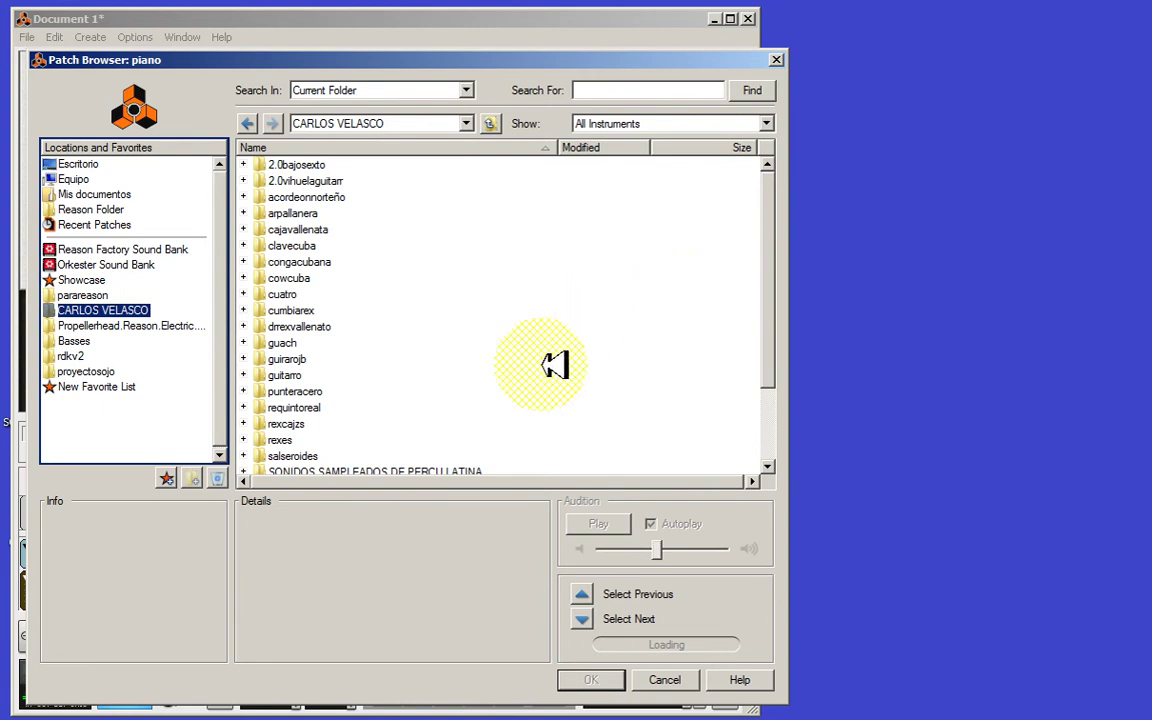
{"action": "left_click_drag", "start_coordinate": [767, 354], "coordinate": [769, 411]}
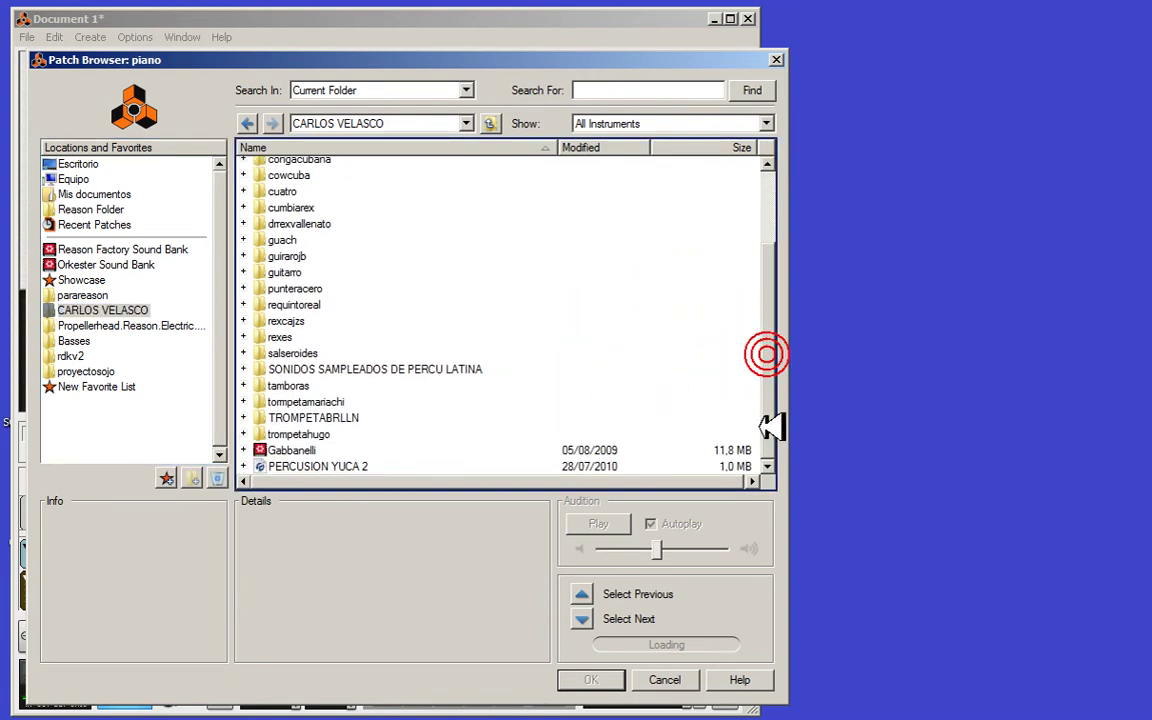
{"action": "double_click", "coordinate": [352, 418]}
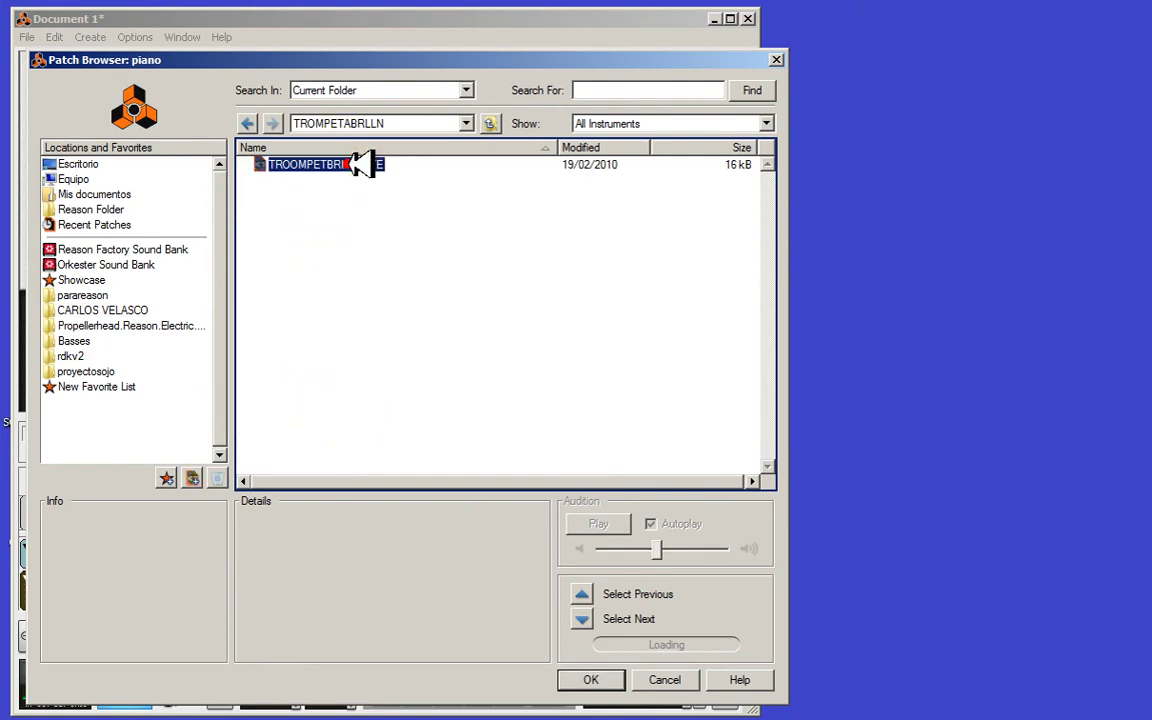
{"action": "double_click", "coordinate": [355, 172]}
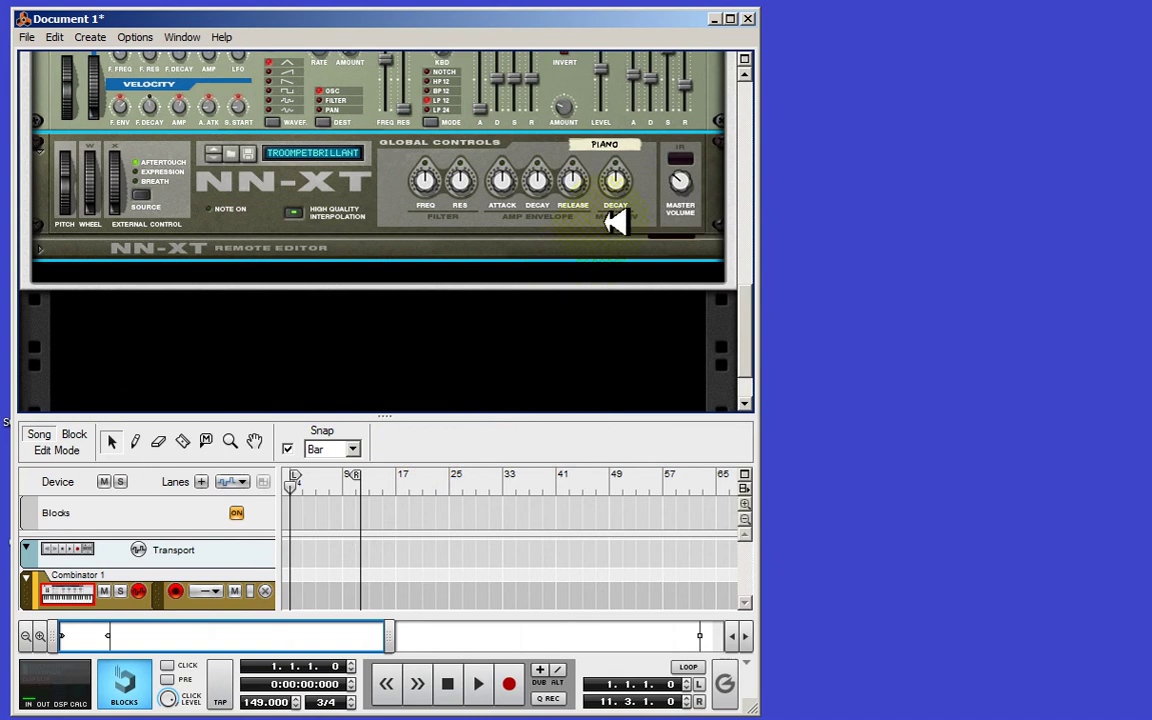
Rename the NN-XT sampler as trompeta.
{"action": "left_click", "coordinate": [624, 143]}
{"action": "double_click", "coordinate": [630, 143]}
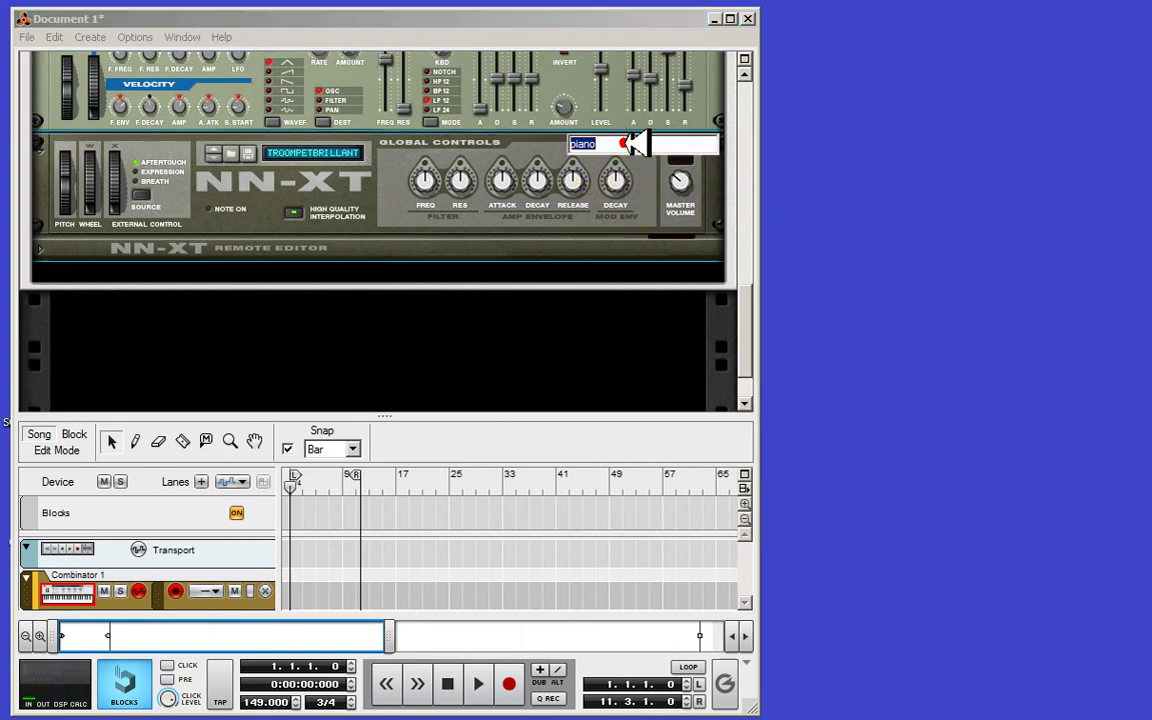
{"action": "type", "text": "trompeta"}
{"action": "key", "text": "Return"}
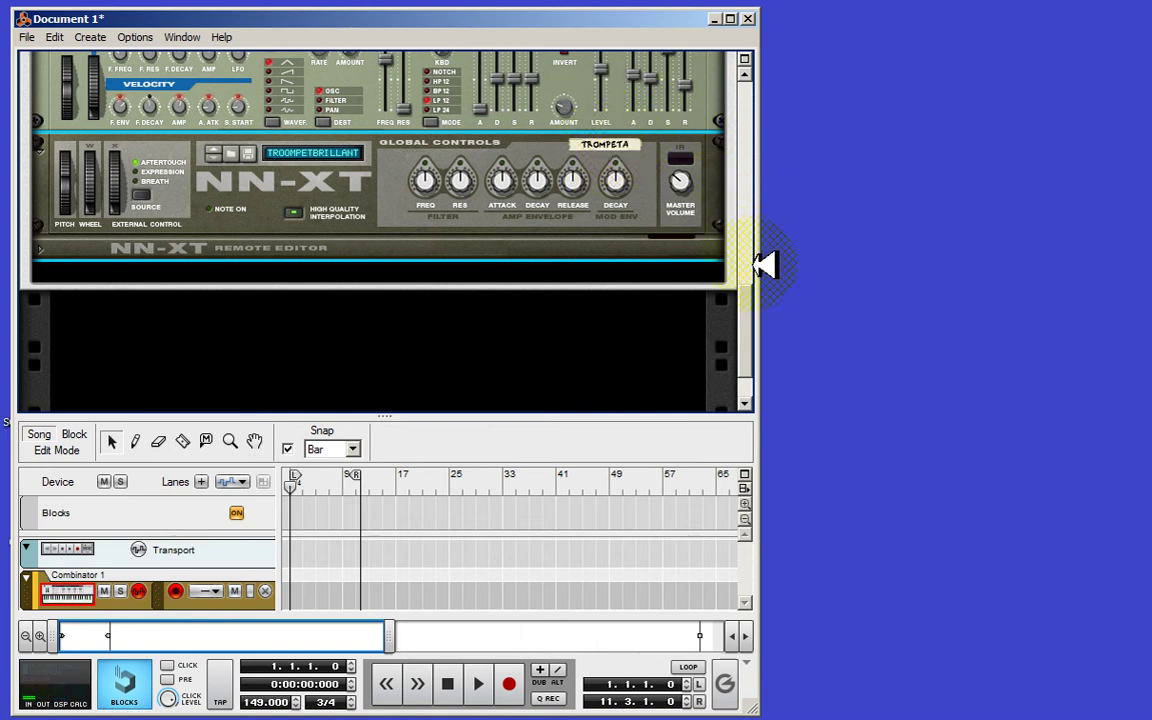
Show the Combinator's programmer and select the strings device in its Key Mapping list.
{"action": "left_click_drag", "start_coordinate": [755, 310], "coordinate": [766, 228]}
{"action": "mouse_move", "coordinate": [755, 190]}
{"action": "left_mouse_down"}
{"action": "mouse_move", "coordinate": [753, 172]}
{"action": "mouse_move", "coordinate": [753, 210]}
{"action": "left_mouse_up"}
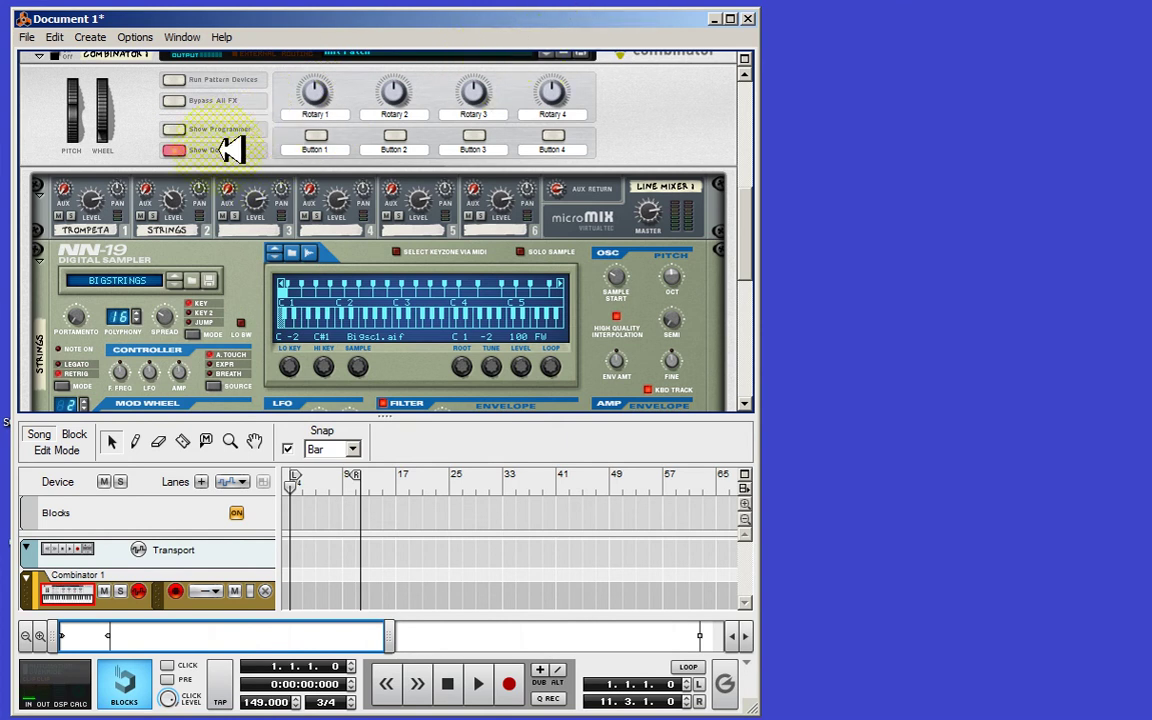
{"action": "left_click", "coordinate": [175, 129]}
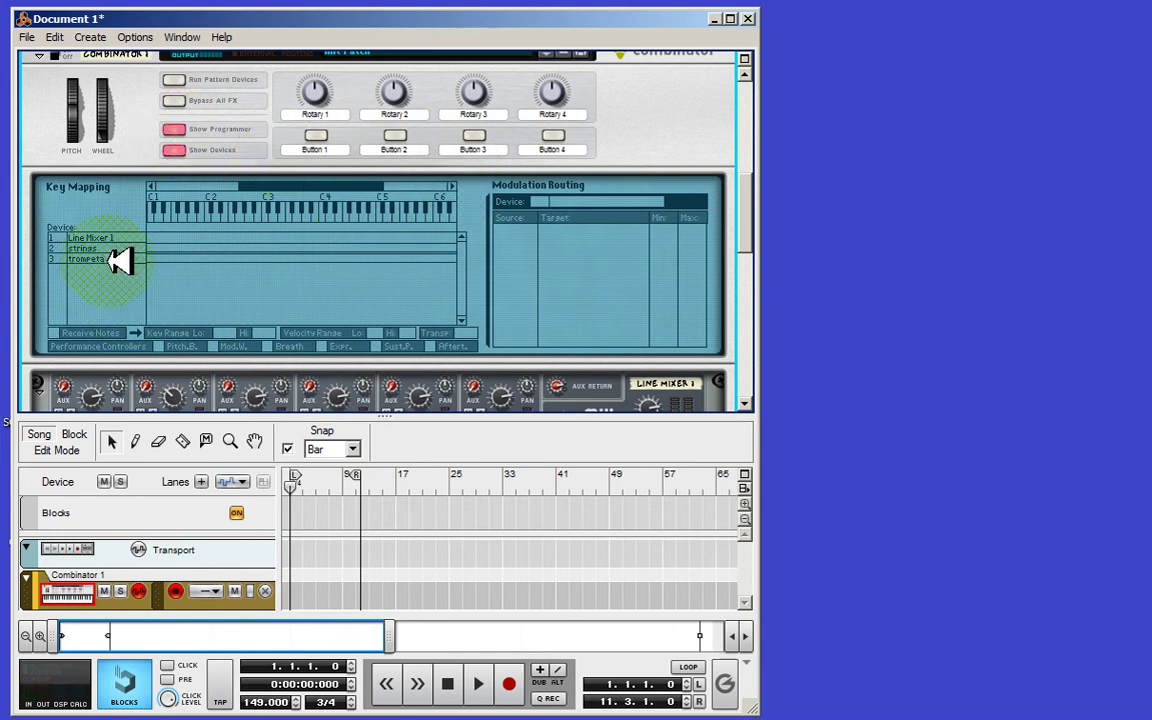
{"action": "left_click", "coordinate": [118, 240]}
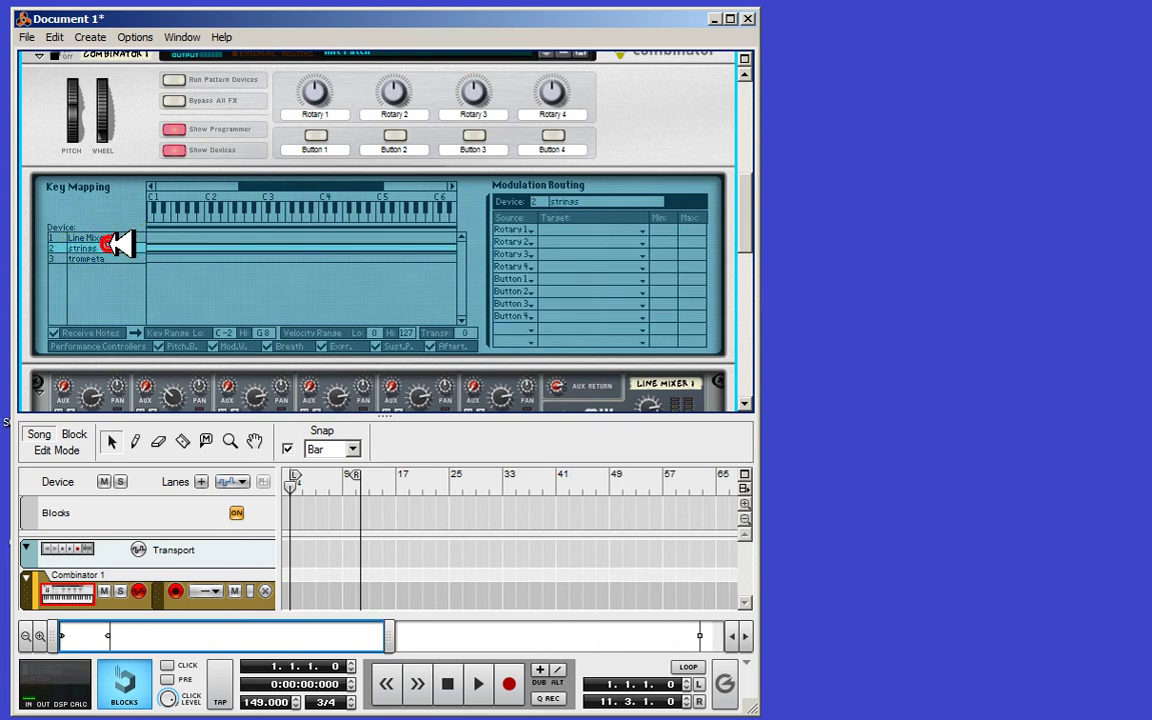
{"action": "left_click", "coordinate": [200, 248]}
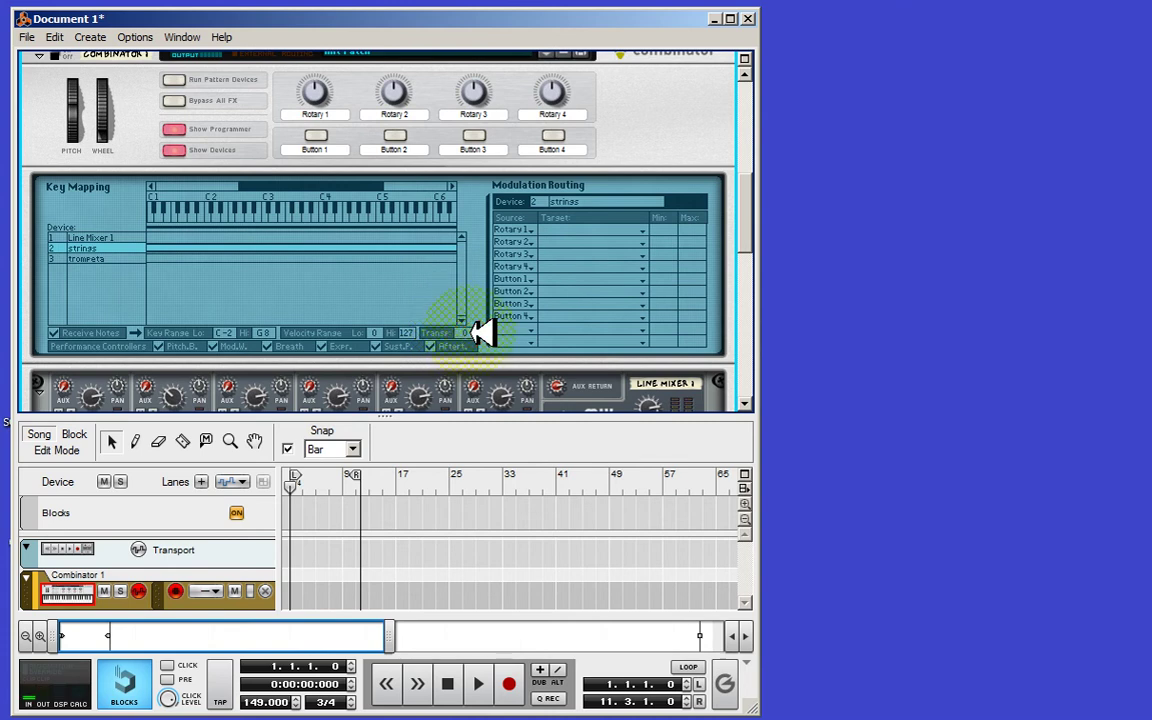
Set the transpose of the strings device to 12 in the Combinator's key mapping.
{"action": "left_click", "coordinate": [476, 333]}
{"action": "left_click_drag", "start_coordinate": [474, 331], "coordinate": [476, 318]}
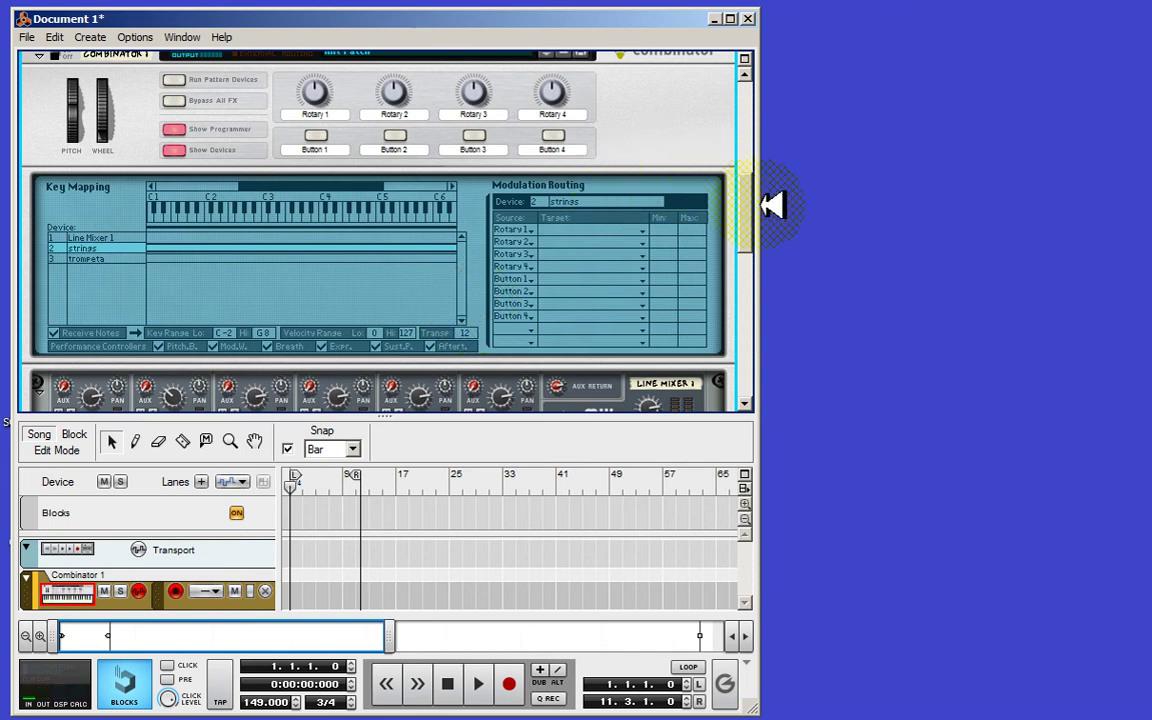
Collapse the NN-19 strings sampler and the NN-XT trompeta sampler in the rack.
{"action": "left_click_drag", "start_coordinate": [755, 206], "coordinate": [752, 270]}
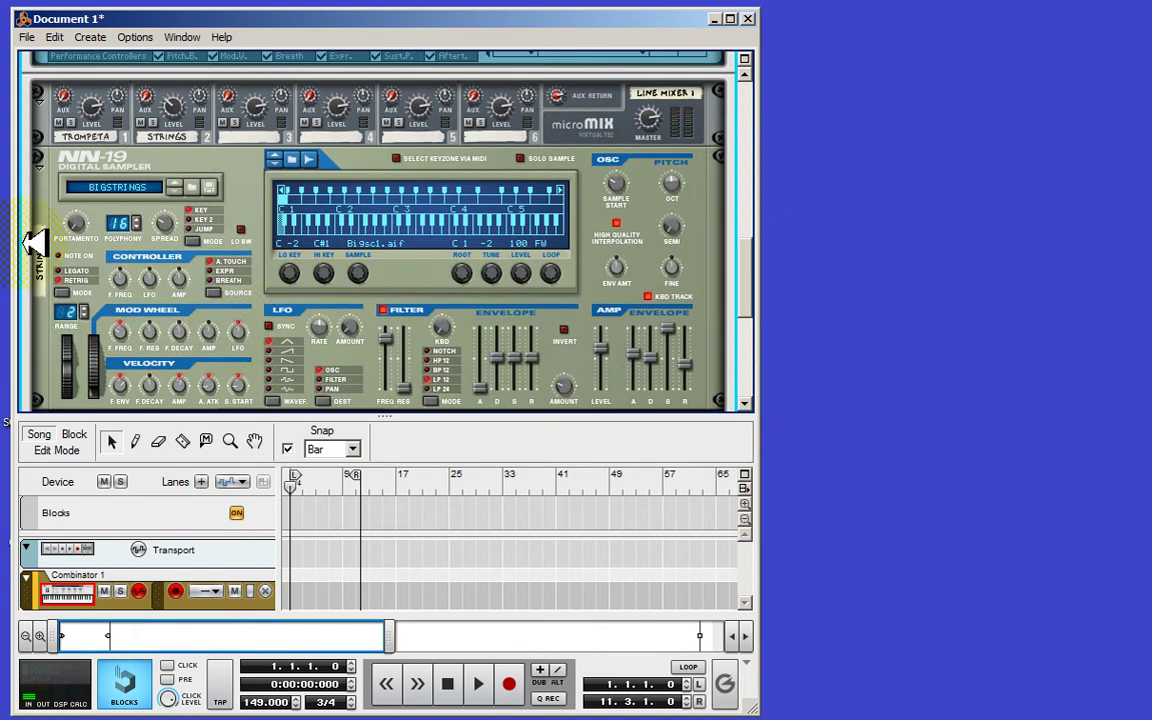
{"action": "left_click", "coordinate": [40, 159]}
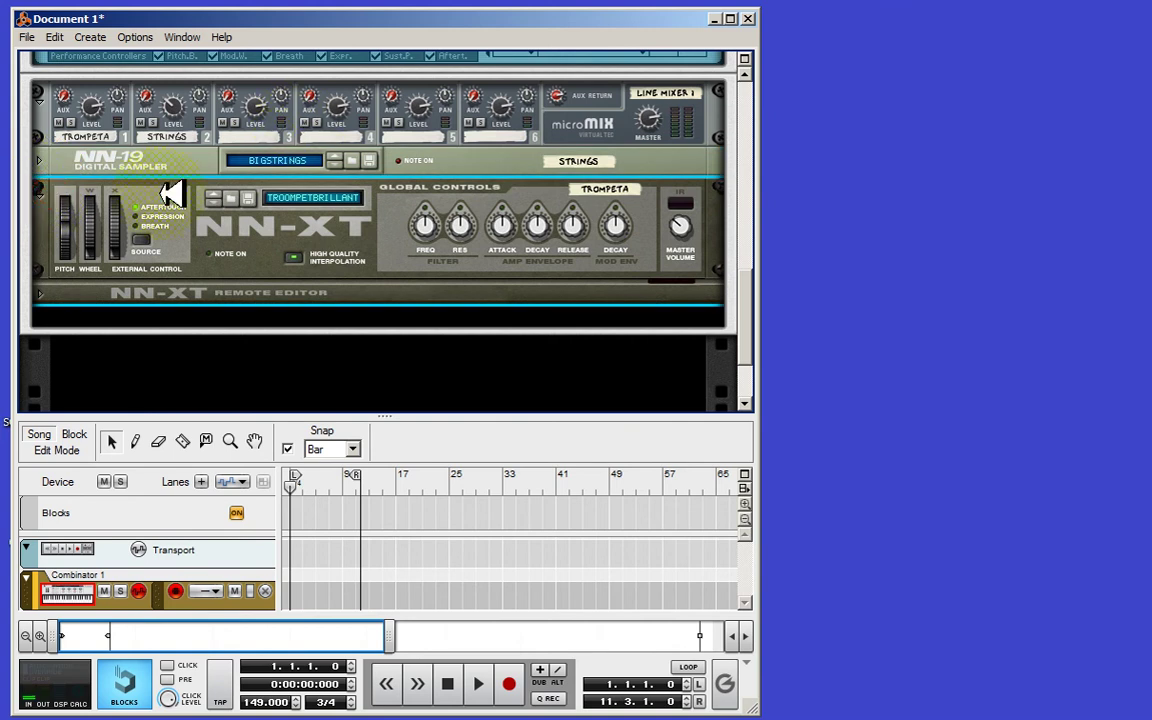
{"action": "left_click", "coordinate": [42, 192]}
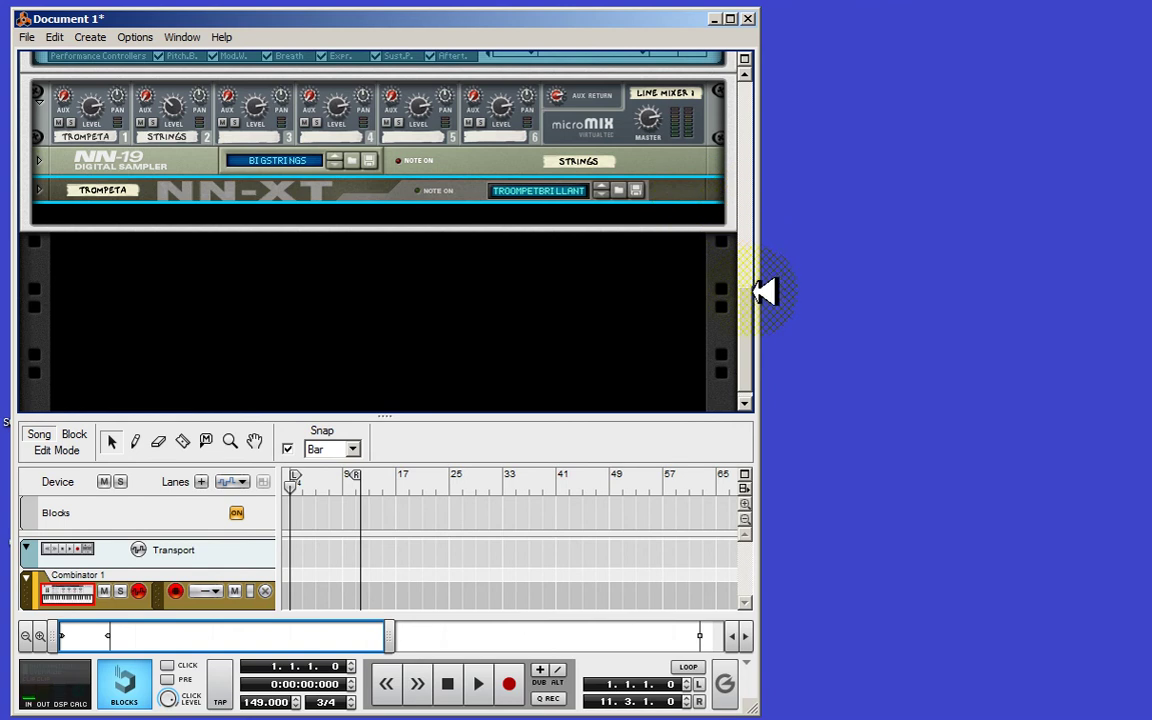
Create an RV-7 Digital Reverb directly after the line mixer inside the Combinator.
{"action": "left_click_drag", "start_coordinate": [750, 293], "coordinate": [776, 257]}
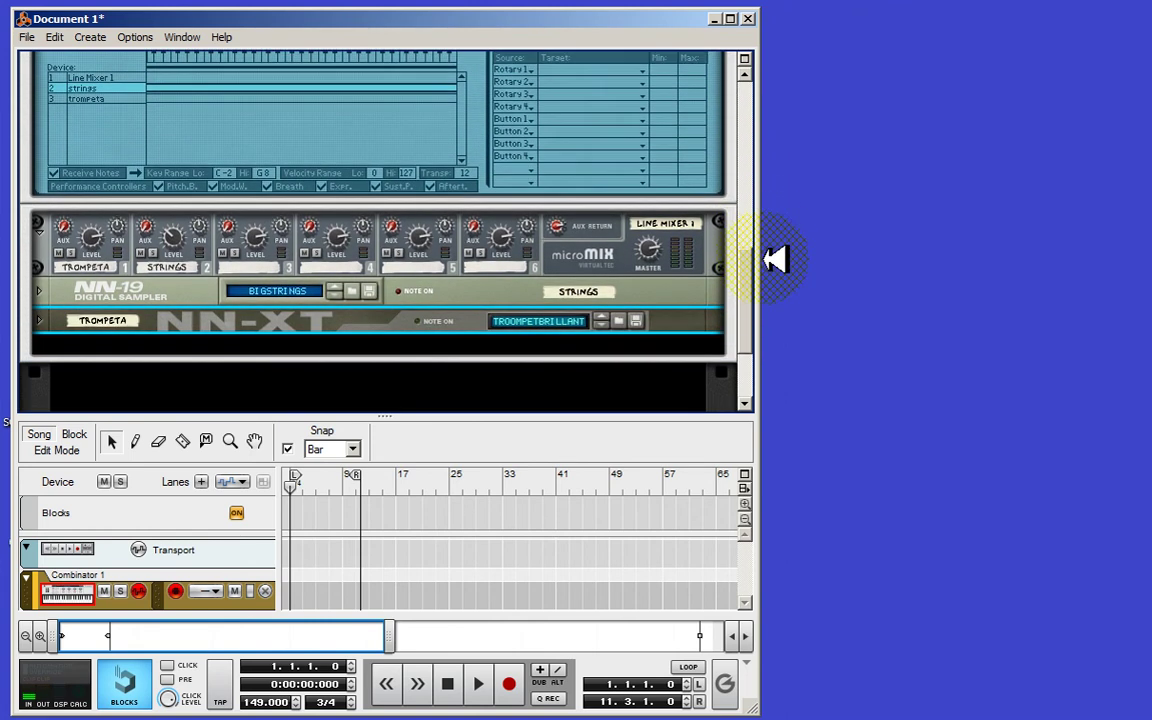
{"action": "right_click", "coordinate": [593, 221]}
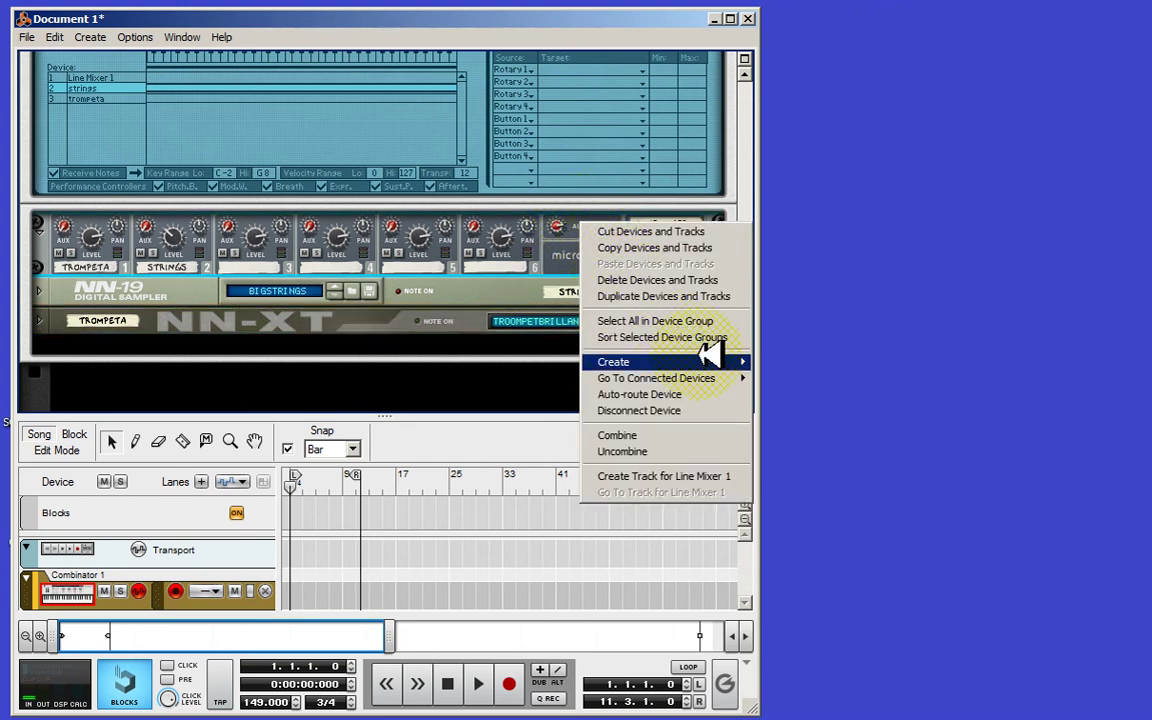
{"action": "mouse_move", "coordinate": [730, 358]}
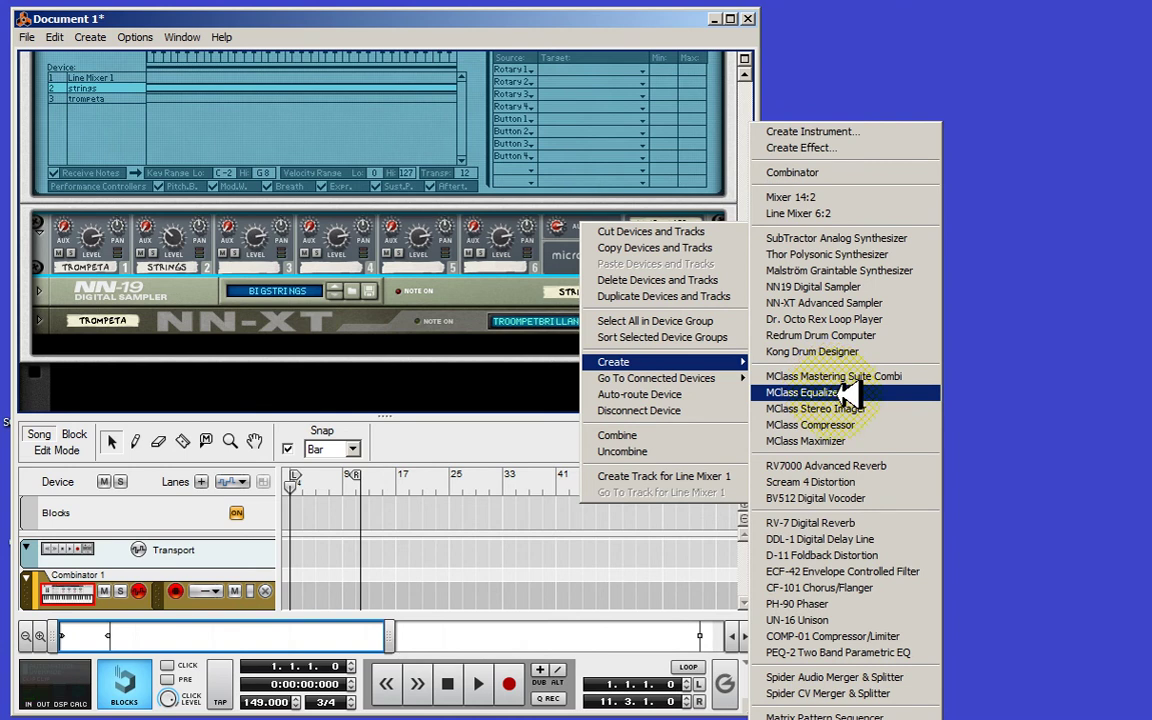
{"action": "left_click", "coordinate": [886, 522]}
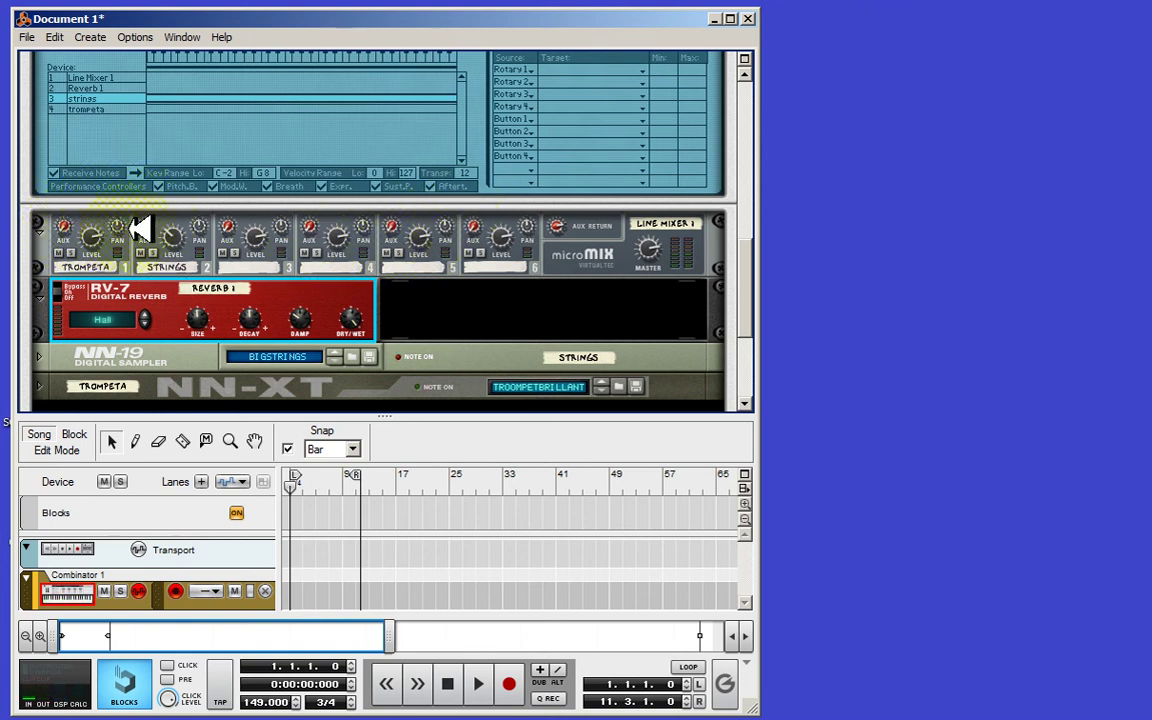
Raise the aux sends of the Trompeta and Strings channels on the line mixer to feed the reverb.
{"action": "left_click", "coordinate": [66, 222]}
{"action": "left_click_drag", "start_coordinate": [79, 215], "coordinate": [82, 198]}
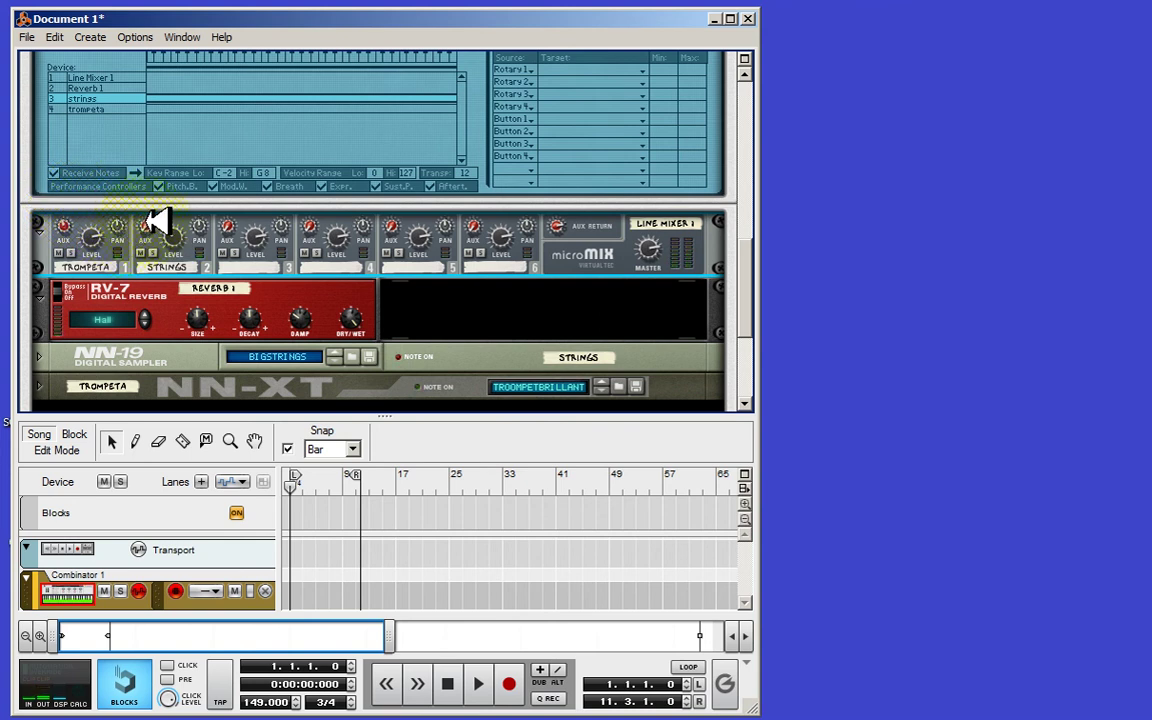
{"action": "left_click_drag", "start_coordinate": [155, 222], "coordinate": [161, 193]}
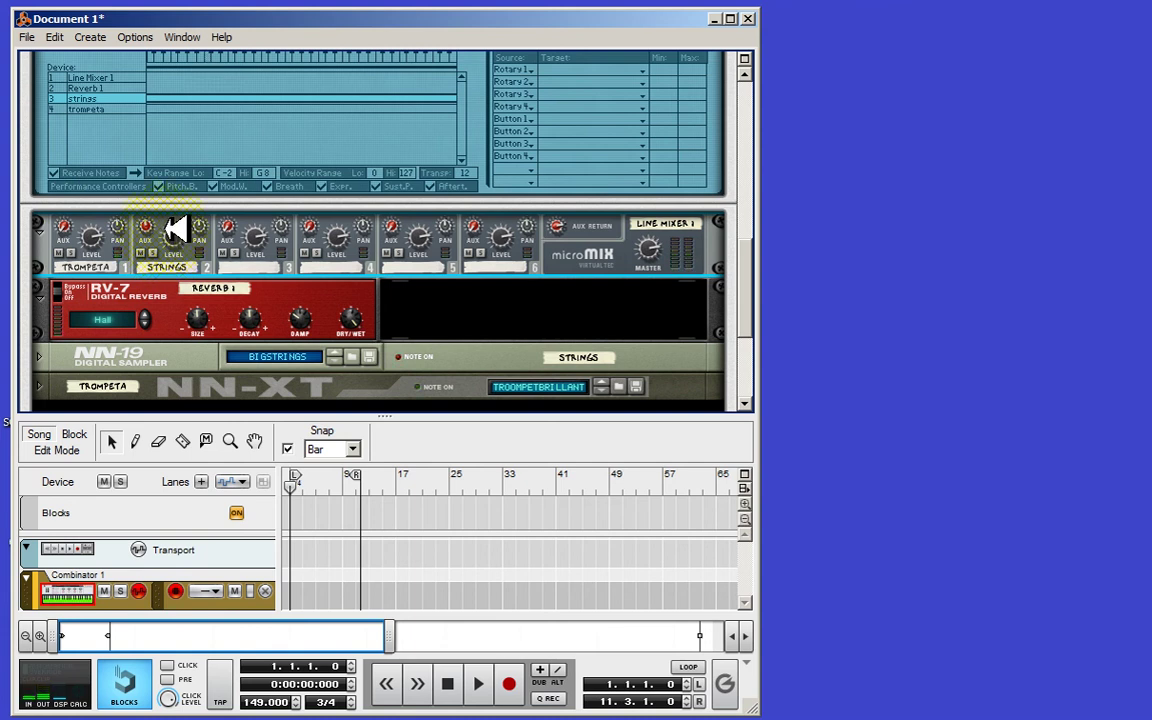
{"action": "mouse_move", "coordinate": [175, 230]}
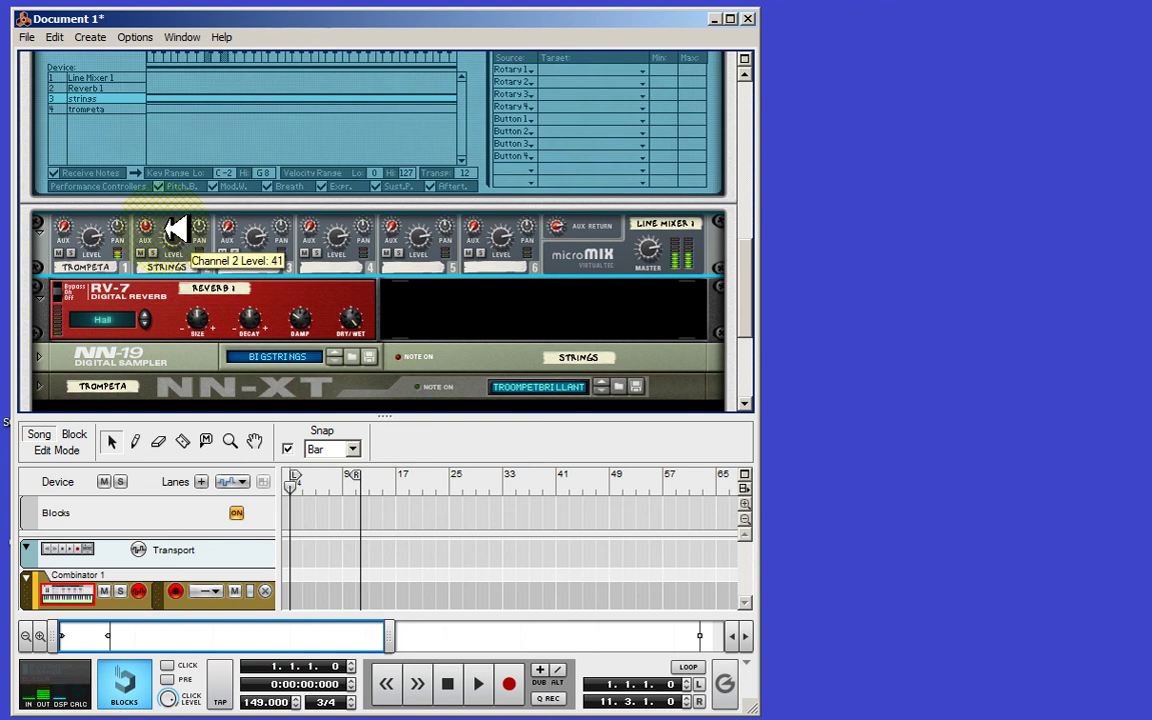
Readjust the Trompeta channel's aux send from zero and fine-tune the Strings channel's aux send to about 67.
{"action": "mouse_move", "coordinate": [68, 225]}
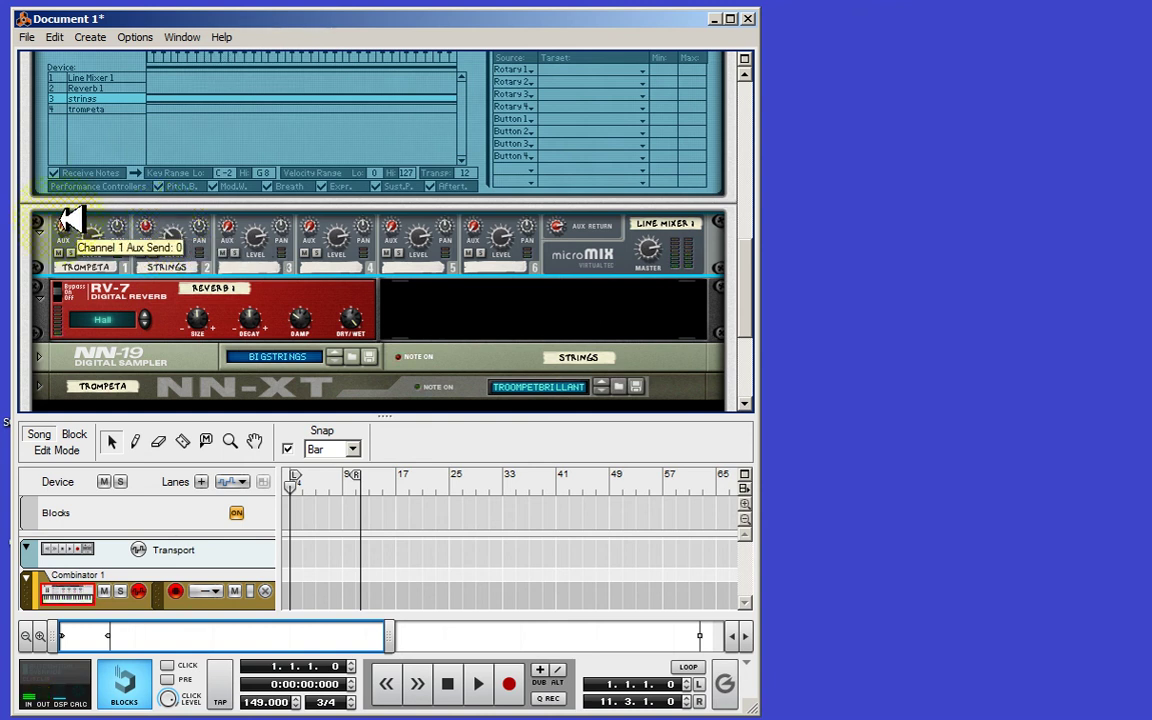
{"action": "left_click_drag", "start_coordinate": [68, 225], "coordinate": [80, 195]}
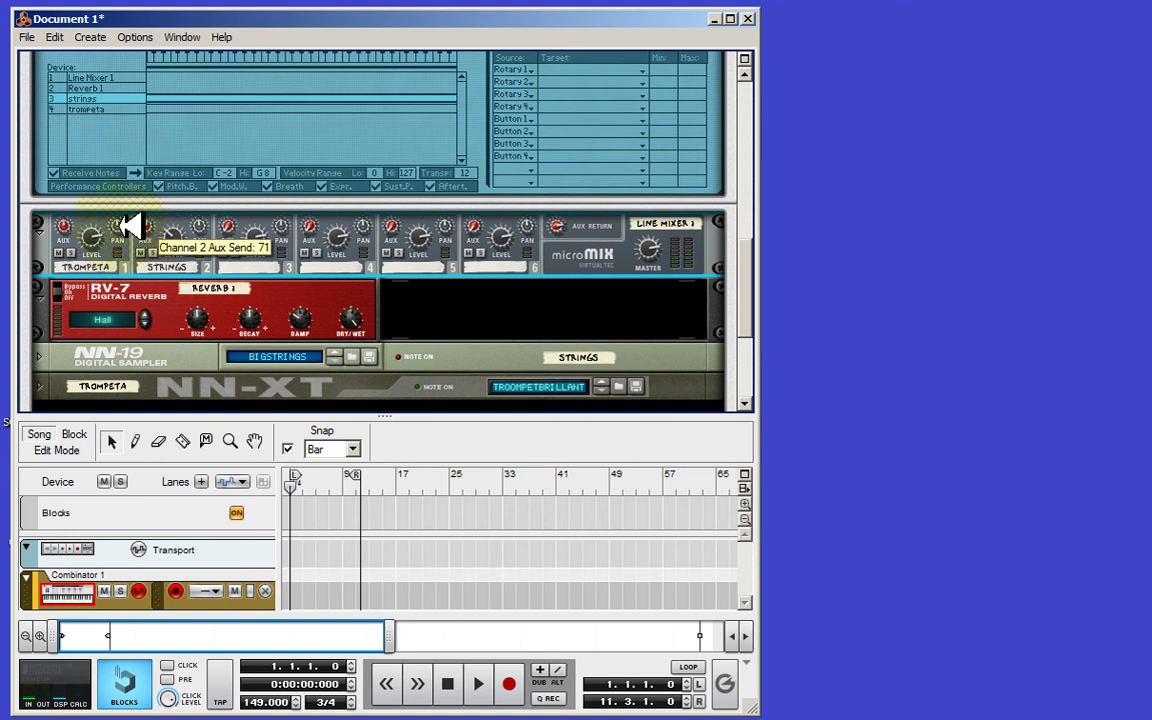
{"action": "mouse_move", "coordinate": [78, 228]}
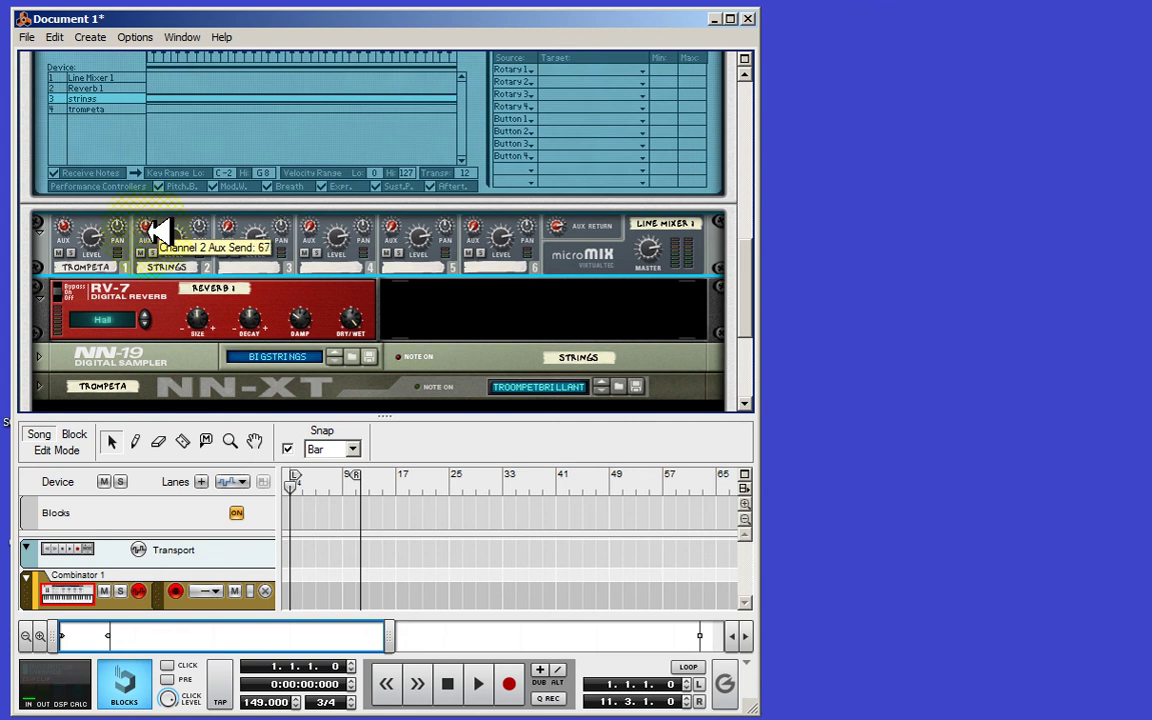
{"action": "left_click_drag", "start_coordinate": [160, 231], "coordinate": [160, 234]}
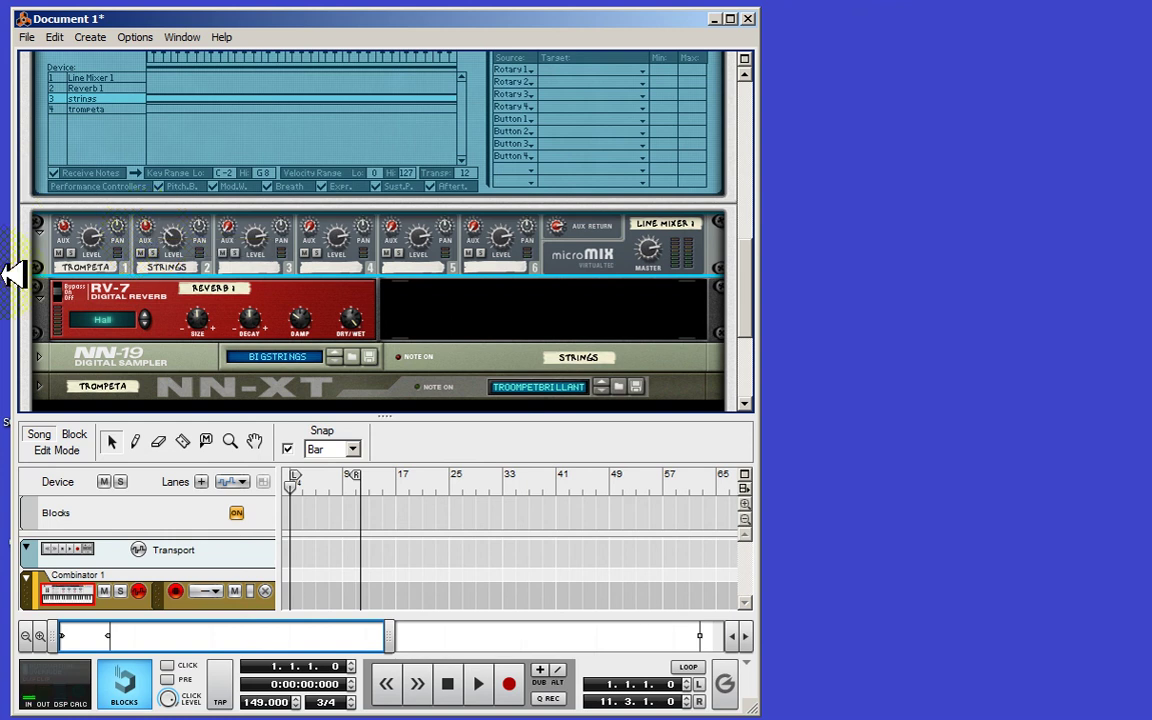
Save the Combinator patch as trompetamariachi2 in the proyectosojo folder.
{"action": "left_click_drag", "start_coordinate": [741, 293], "coordinate": [743, 200]}
{"action": "left_click_drag", "start_coordinate": [740, 157], "coordinate": [674, 198]}
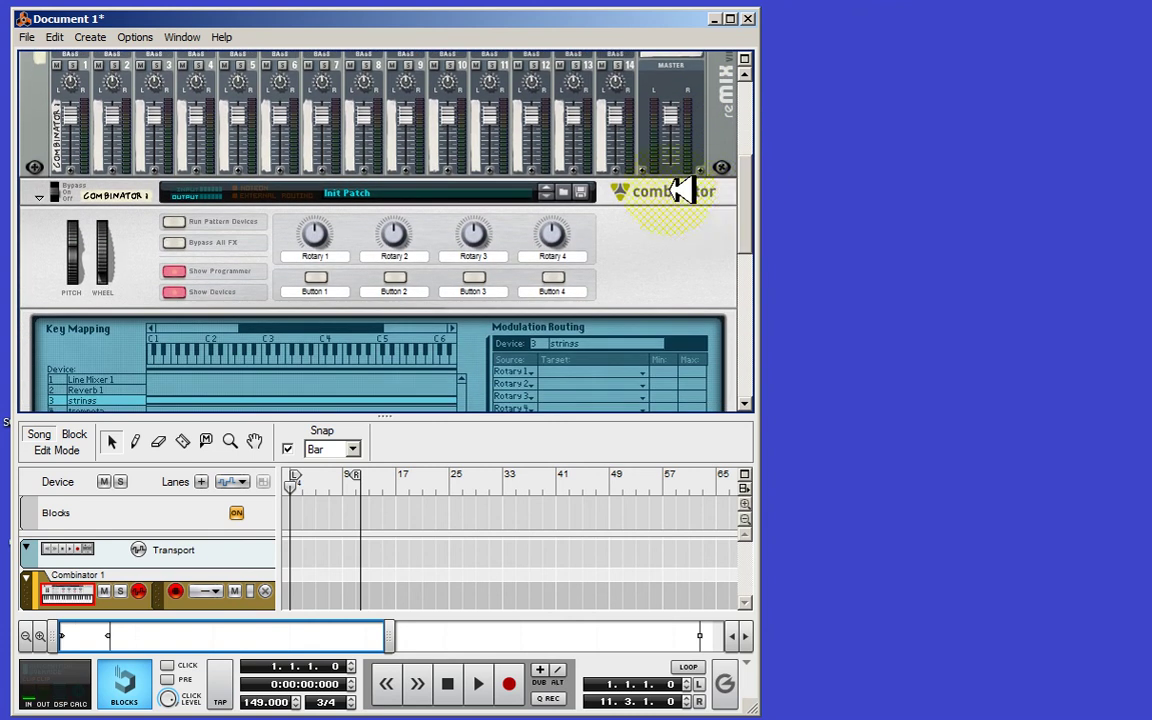
{"action": "left_click", "coordinate": [578, 190]}
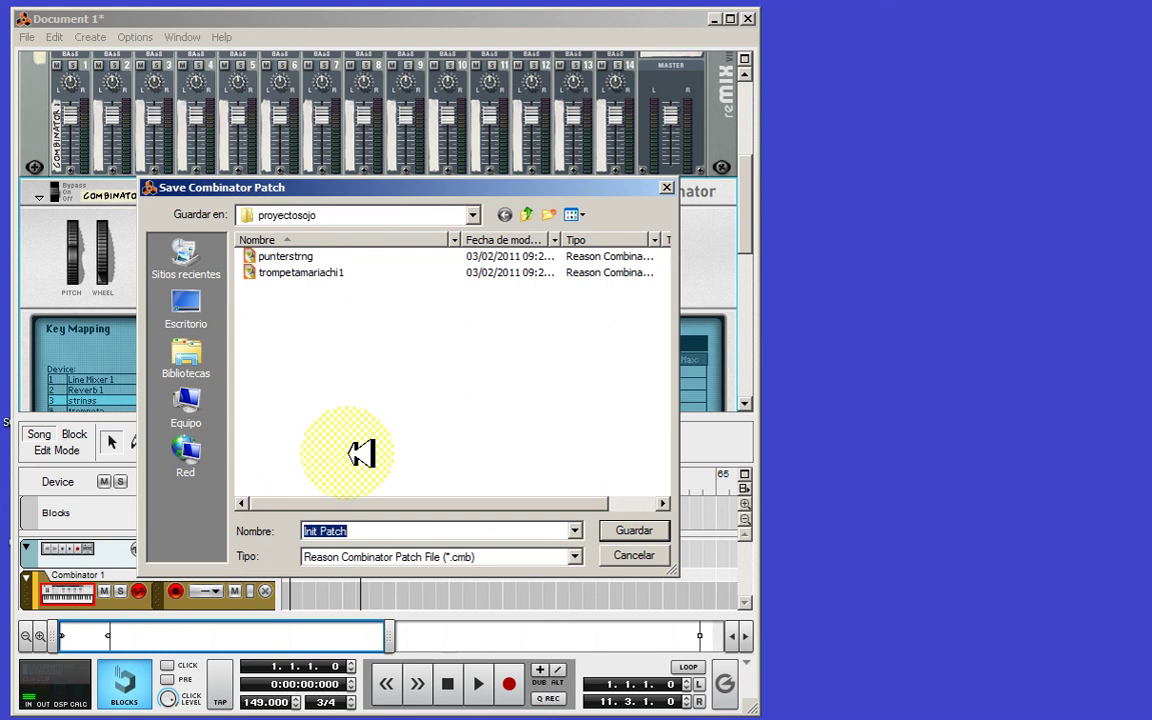
{"action": "type", "text": "tr"}
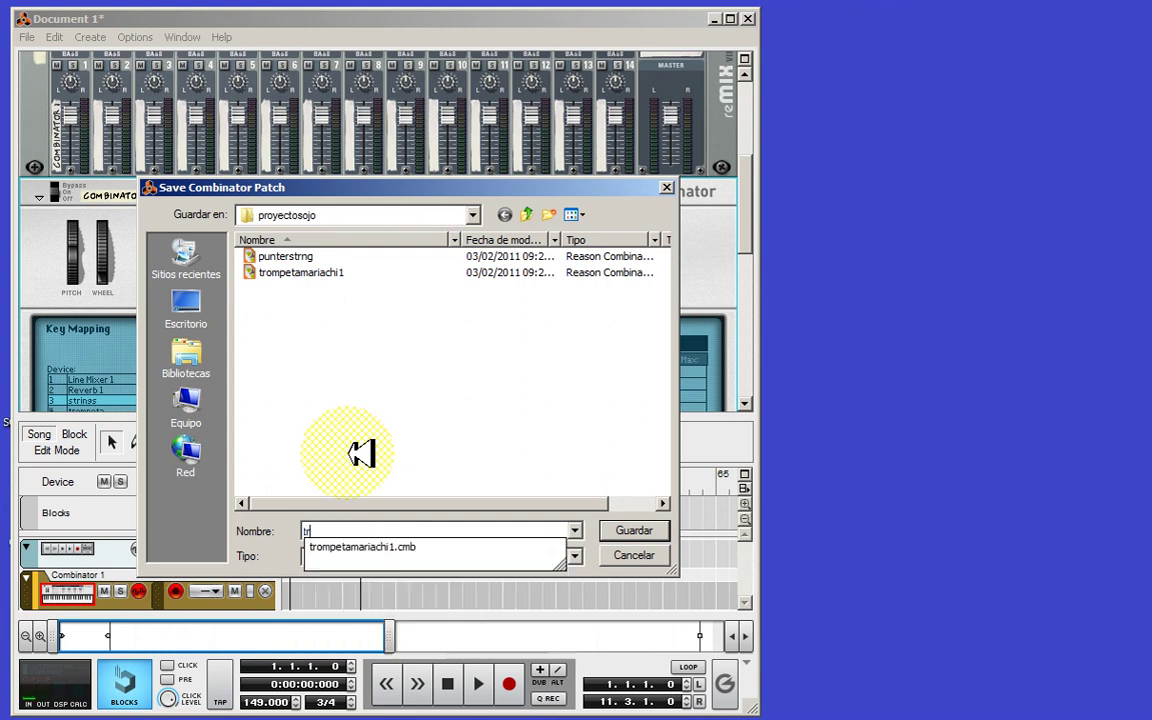
{"action": "type", "text": "ompetamariachi"}
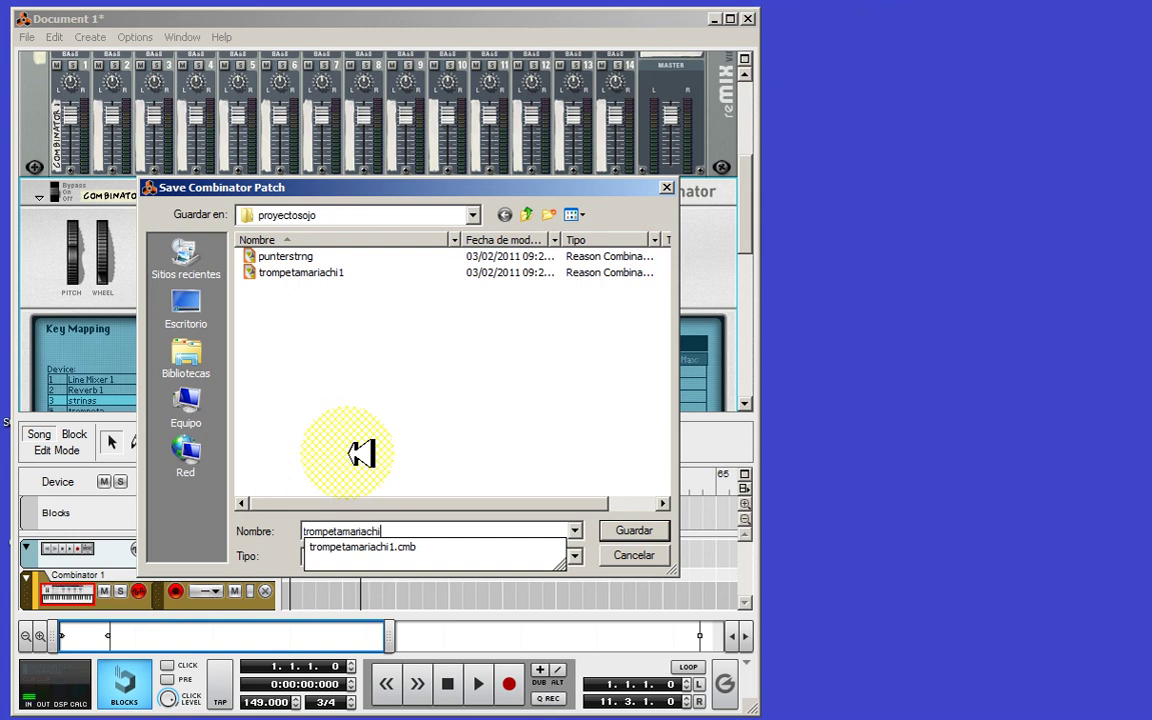
{"action": "type", "text": "2"}
{"action": "key", "text": "Return"}
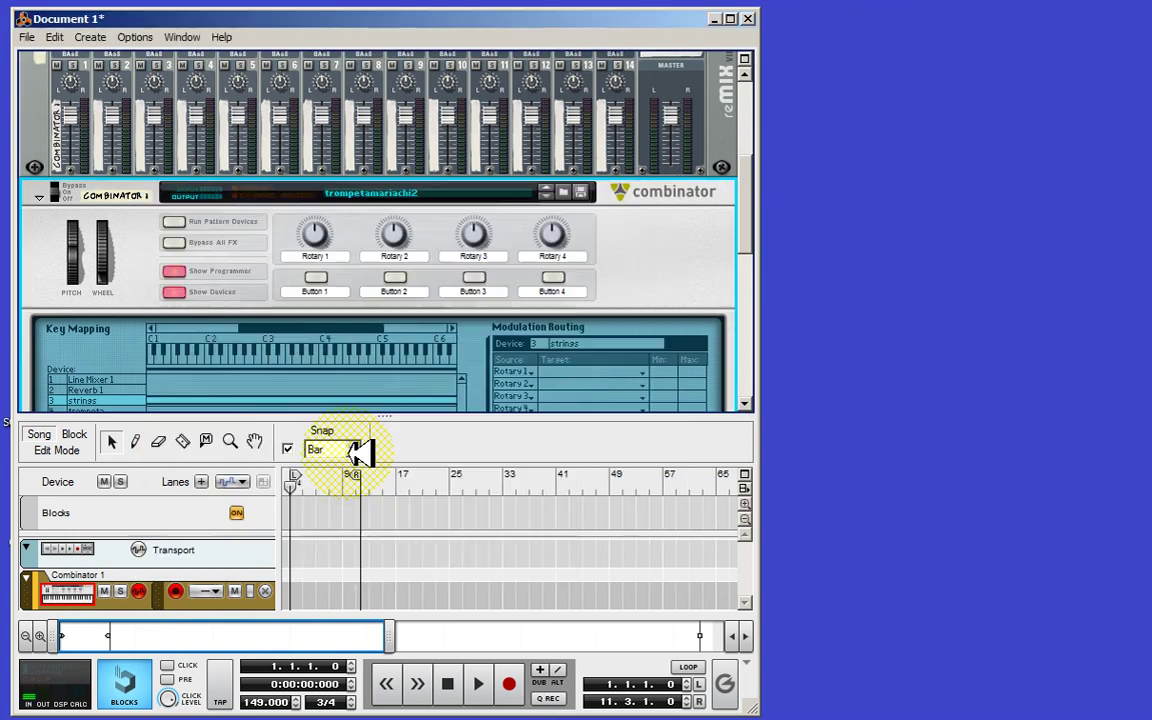